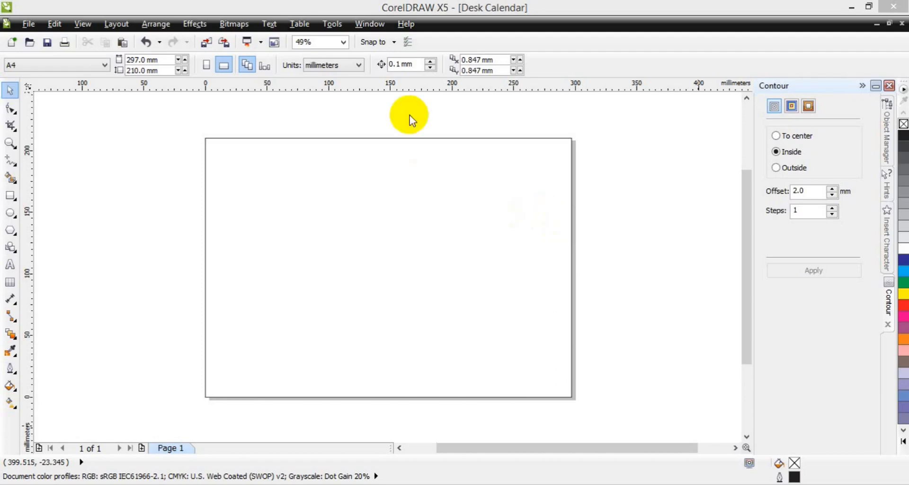
click(162, 61)
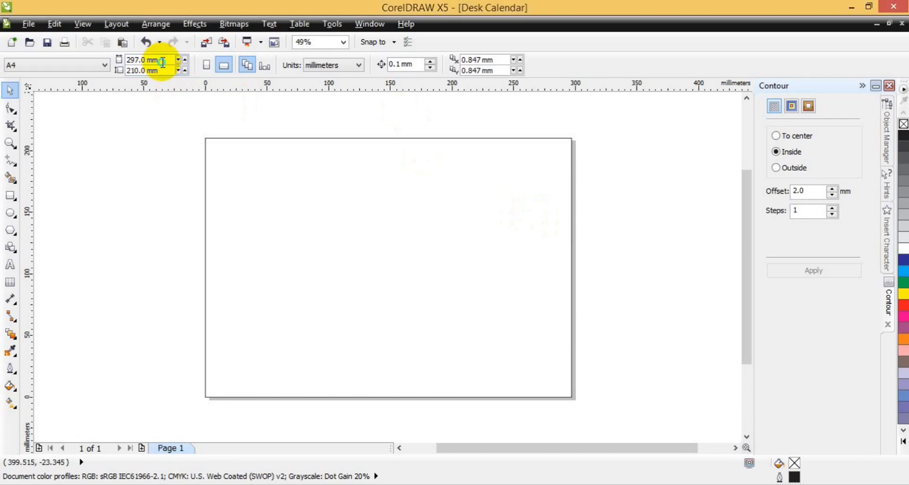
right_click(120, 62)
click(149, 57)
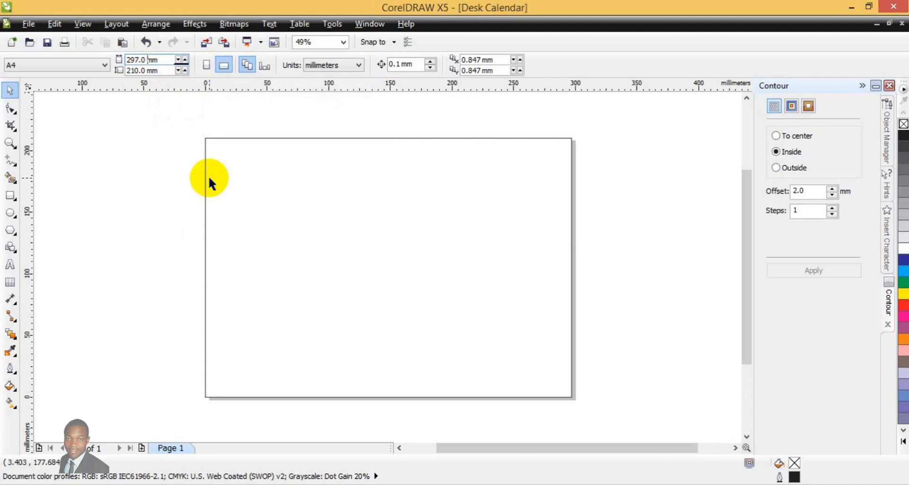
- Create a rectangle matching the 297 × 210 mm page and place a vertical guideline at its horizontal centre
double_click(9, 201)
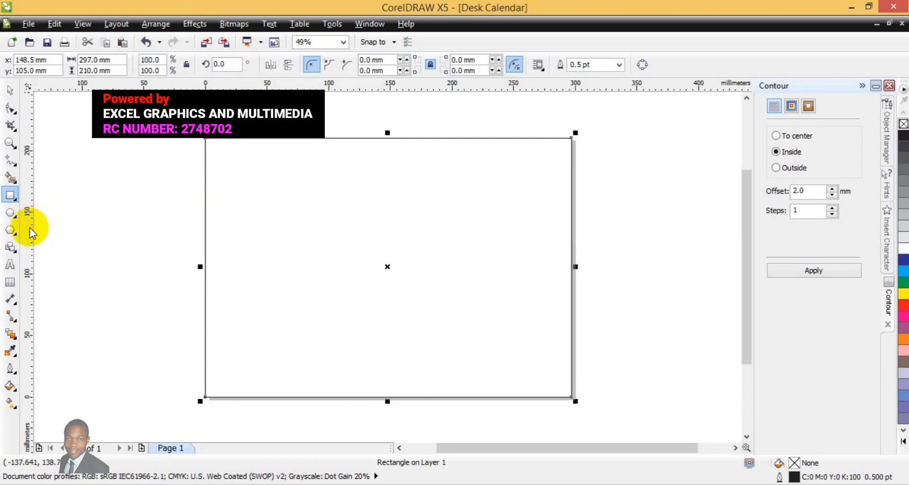
drag(29, 229, 388, 225)
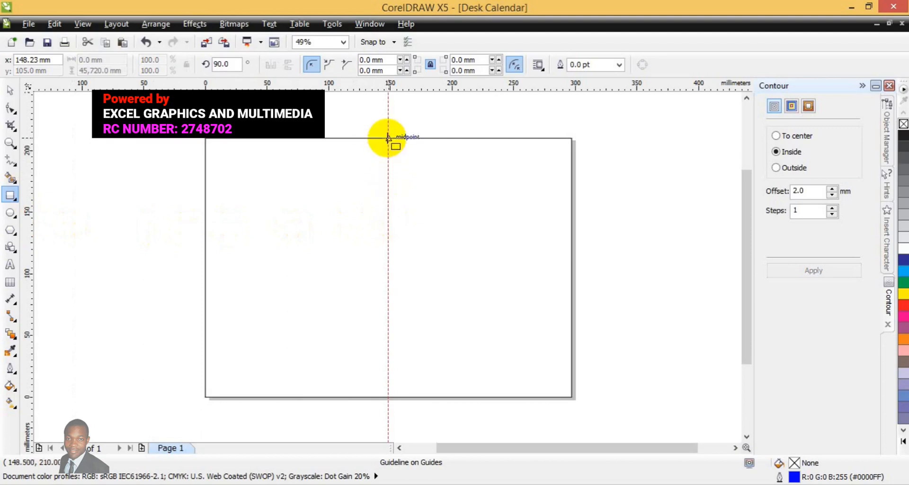
- Draw a 148.5 × 210 mm rectangle covering the page's right half from the centre guideline and convert it to curves
drag(388, 138, 572, 397)
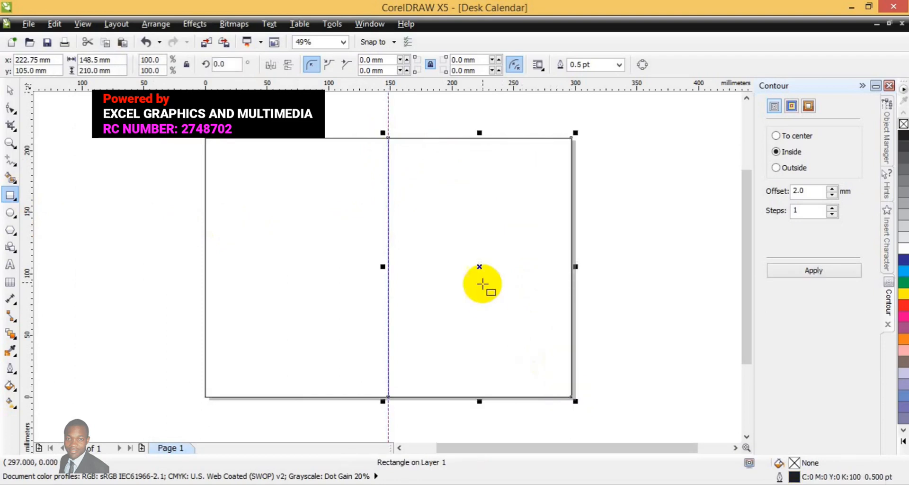
right_click(483, 277)
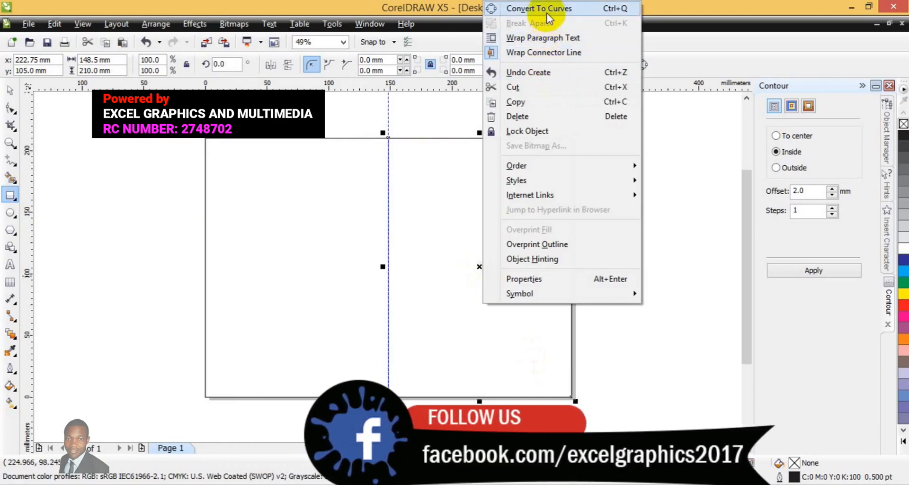
click(504, 8)
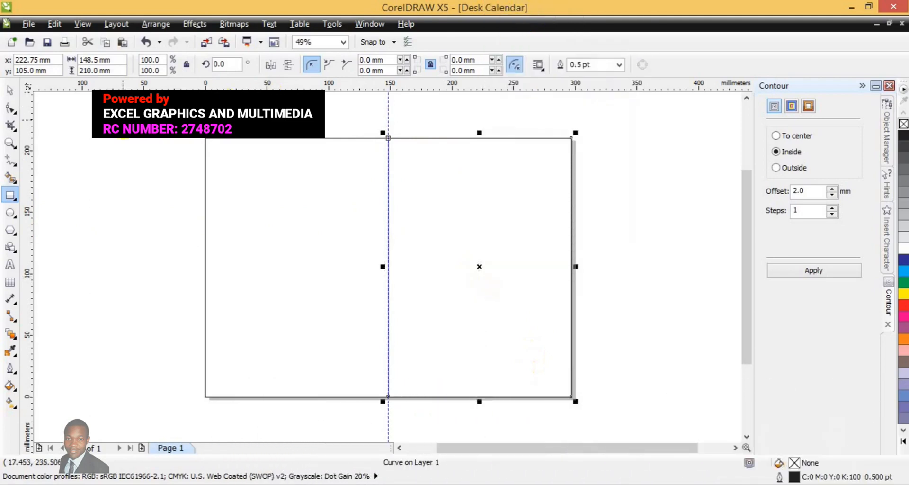
click(11, 109)
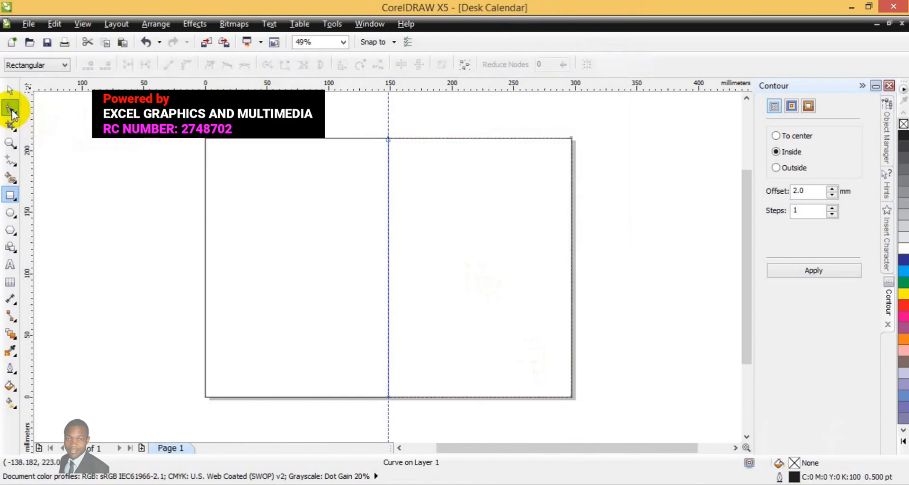
double_click(388, 257)
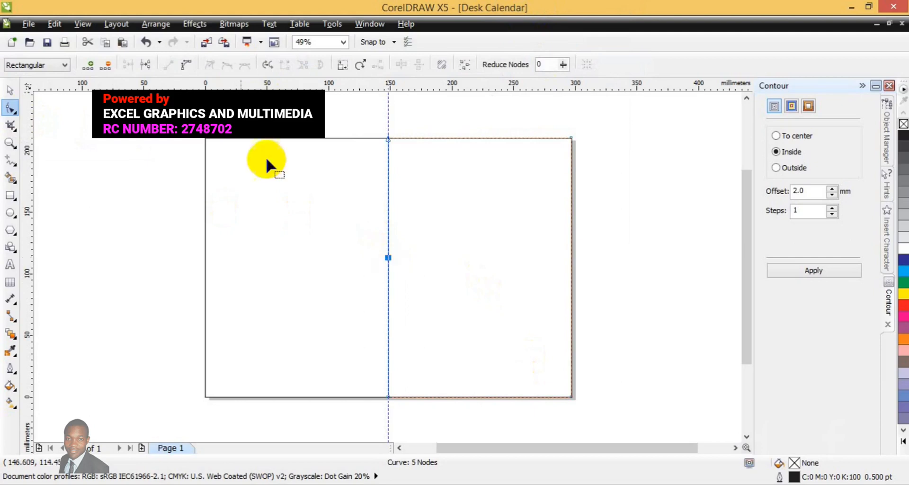
click(186, 65)
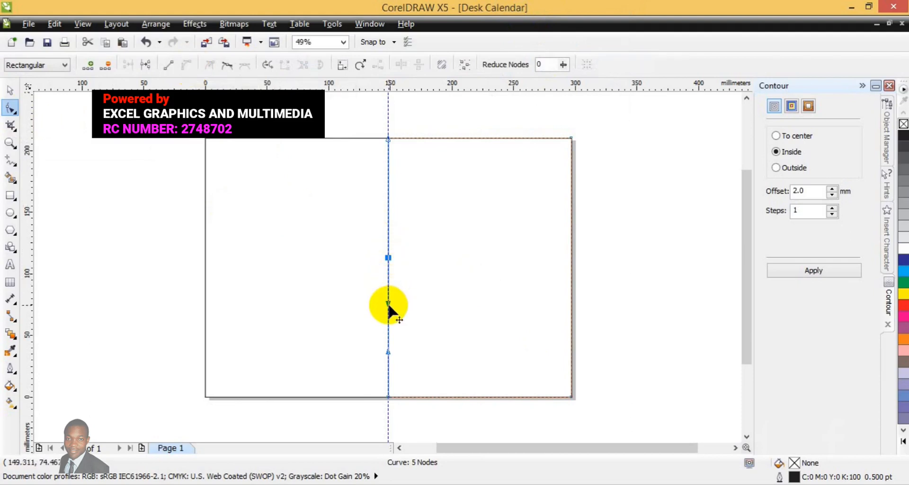
drag(388, 303, 378, 303)
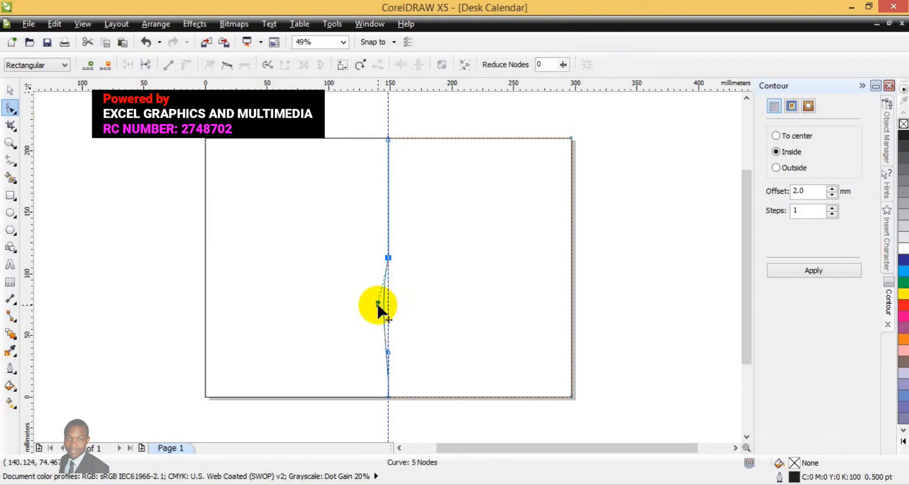
double_click(388, 258)
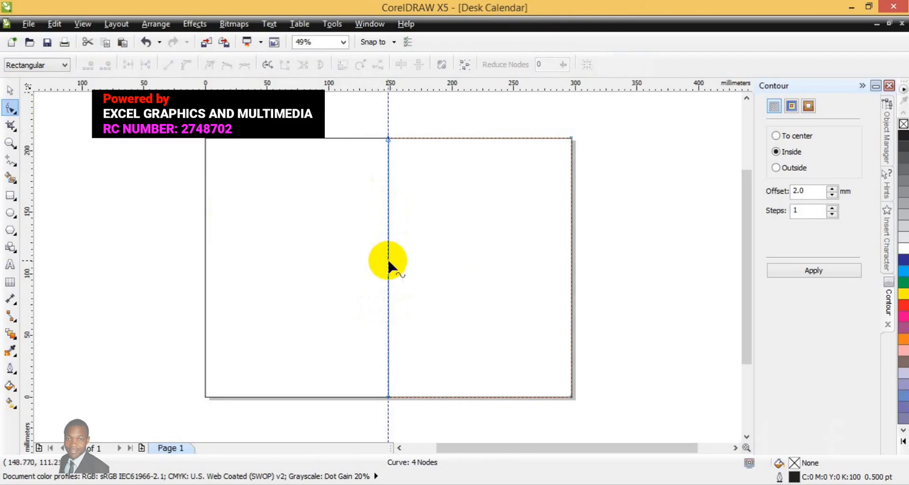
- Convert the right-half shape's left edge to a curve and bow it outward evenly with both handles, making the shape about 164 mm wide
click(388, 260)
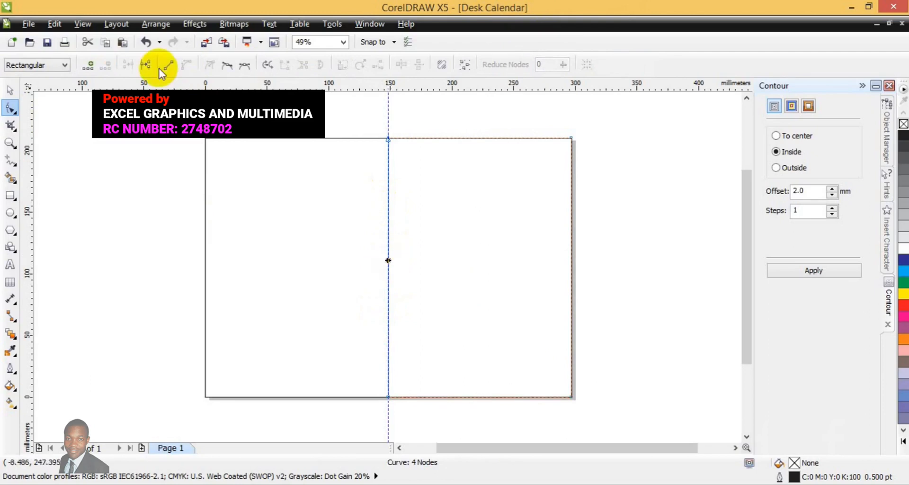
click(244, 66)
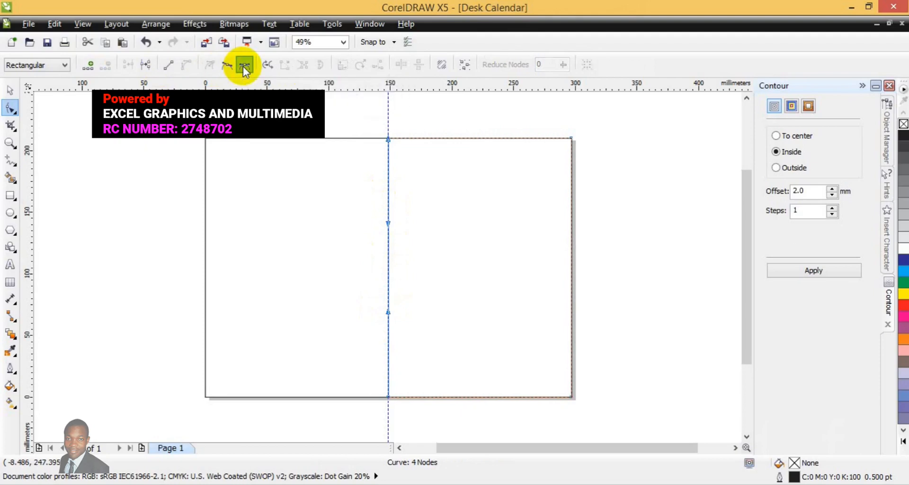
click(389, 223)
drag(388, 223, 364, 223)
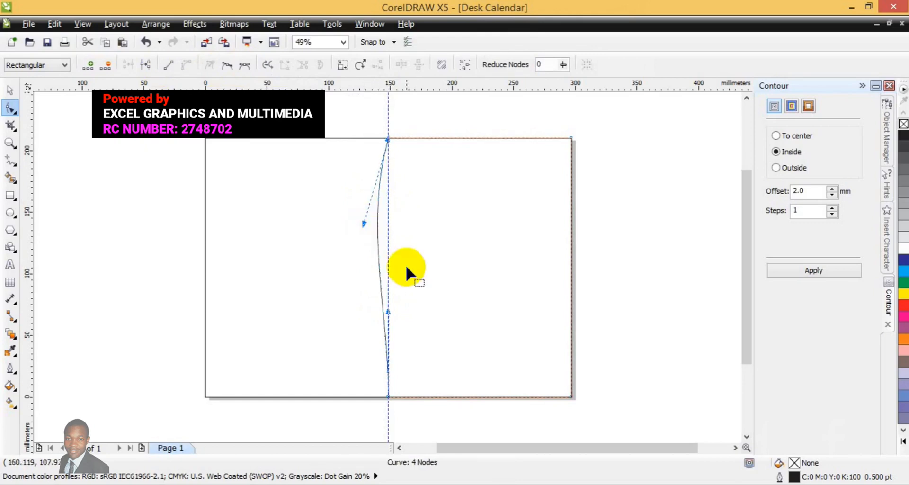
drag(387, 314, 362, 315)
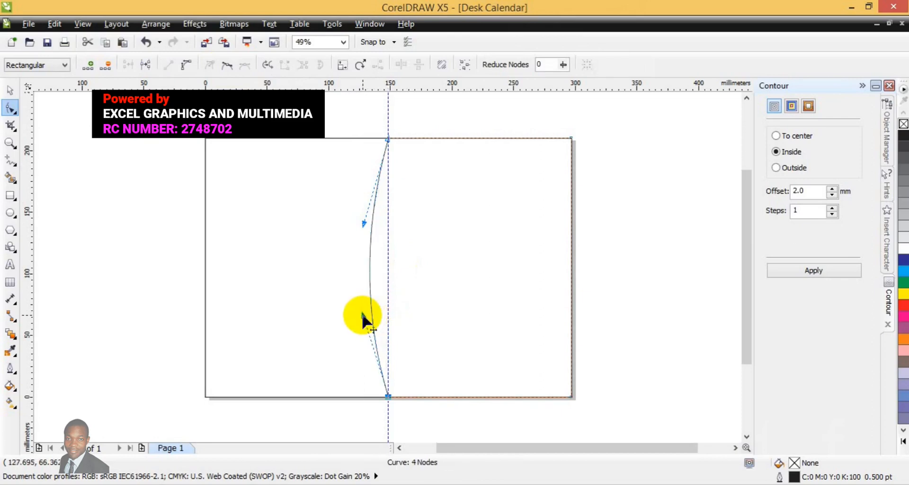
key(space)
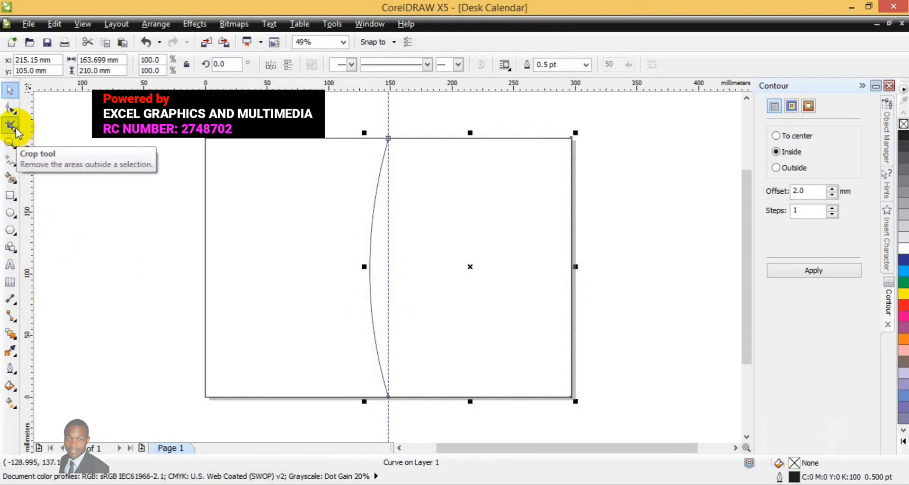
- Draw a closed Pen tool triangle about 86 × 120 mm, based on the page's top edge across the guideline, with its tip left of the curve
click(17, 166)
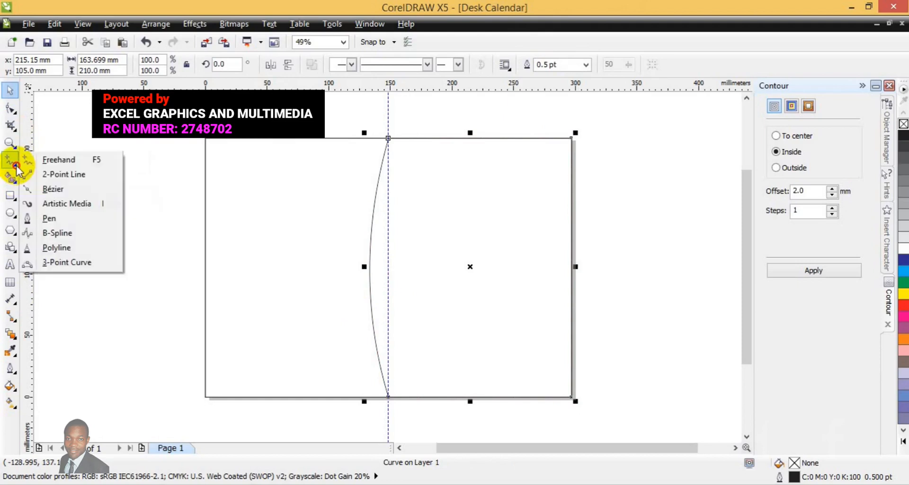
click(46, 218)
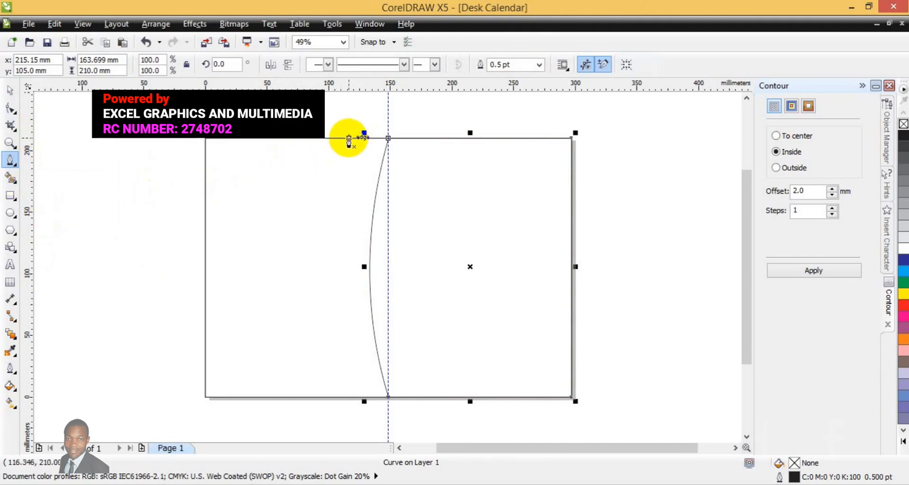
click(349, 138)
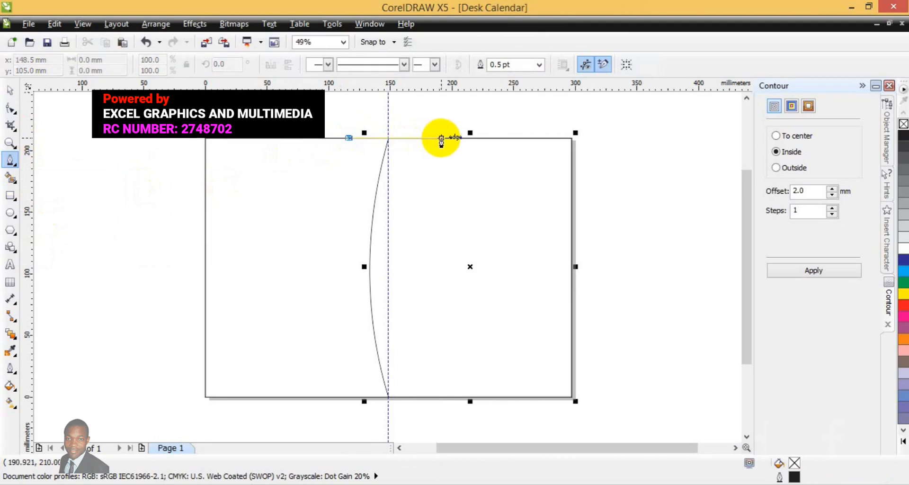
click(442, 138)
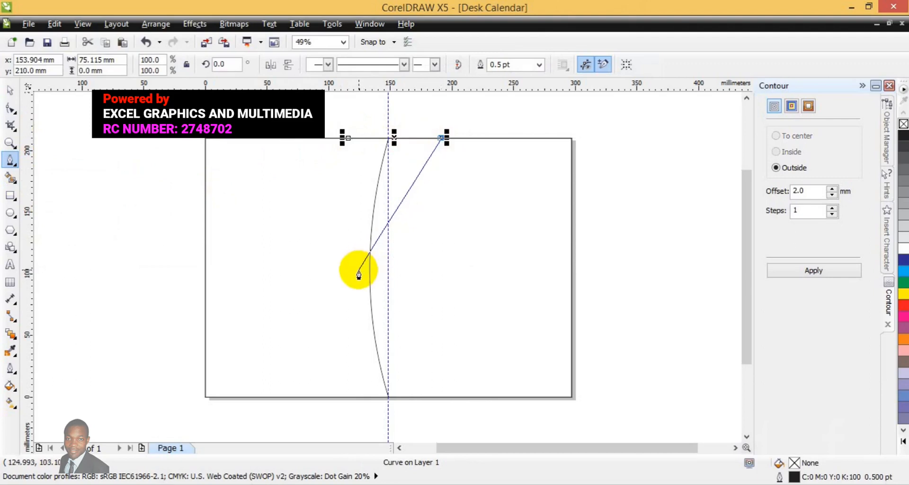
click(358, 269)
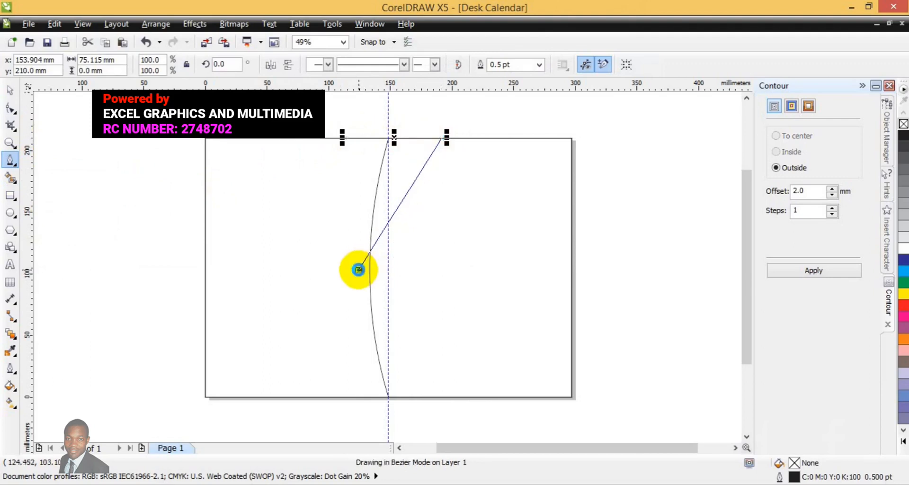
click(343, 274)
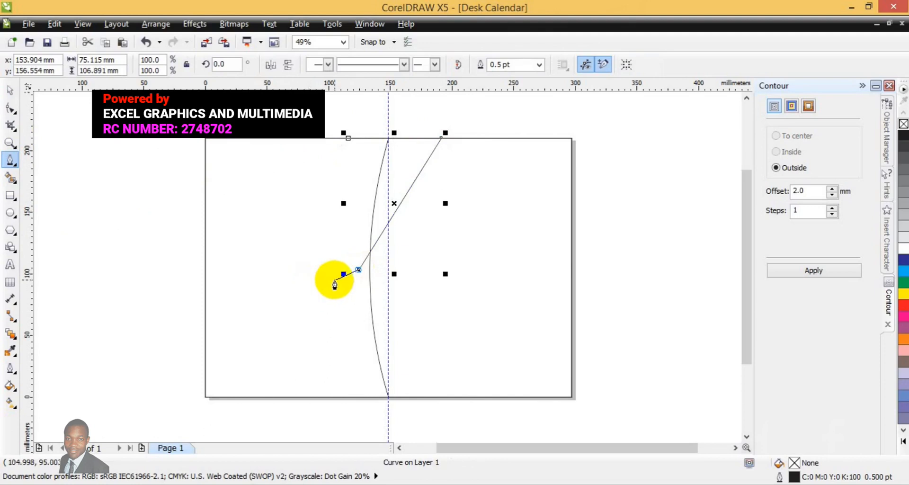
key(ctrl+z)
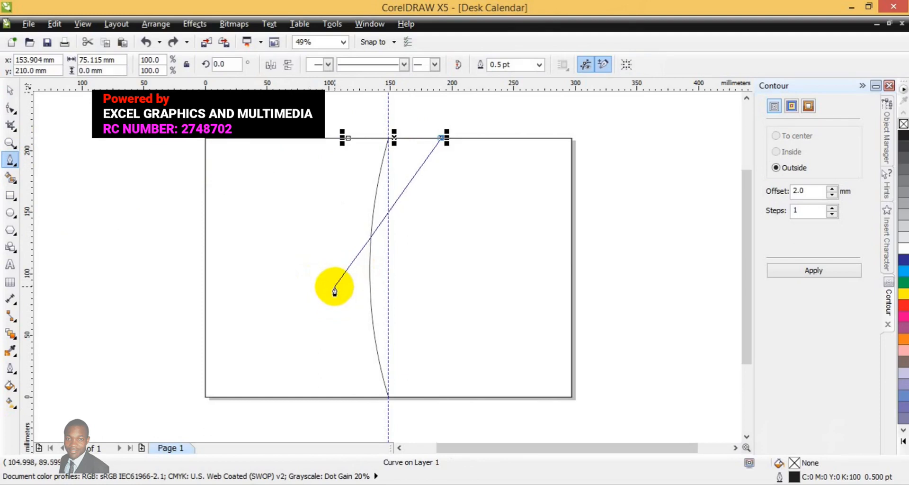
click(334, 287)
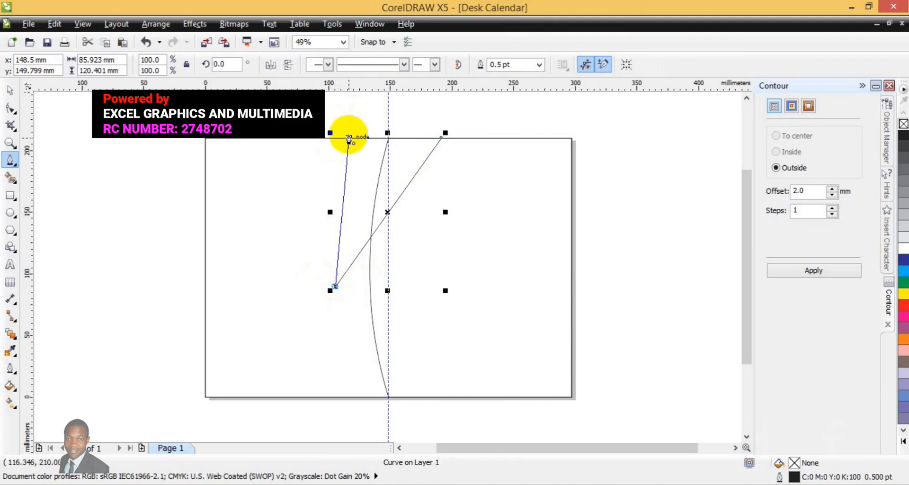
click(349, 138)
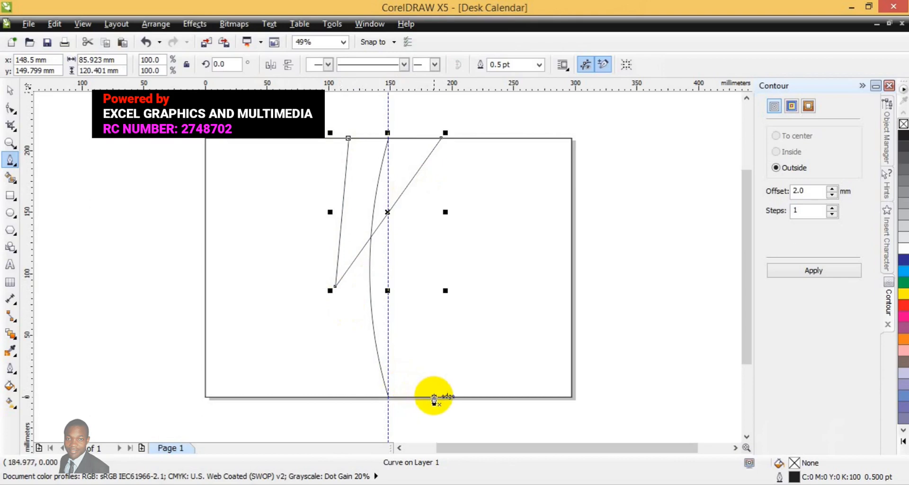
- Draw a second closed triangle about 80 × 90 mm from the first one's tip down to the page's bottom edge
click(434, 397)
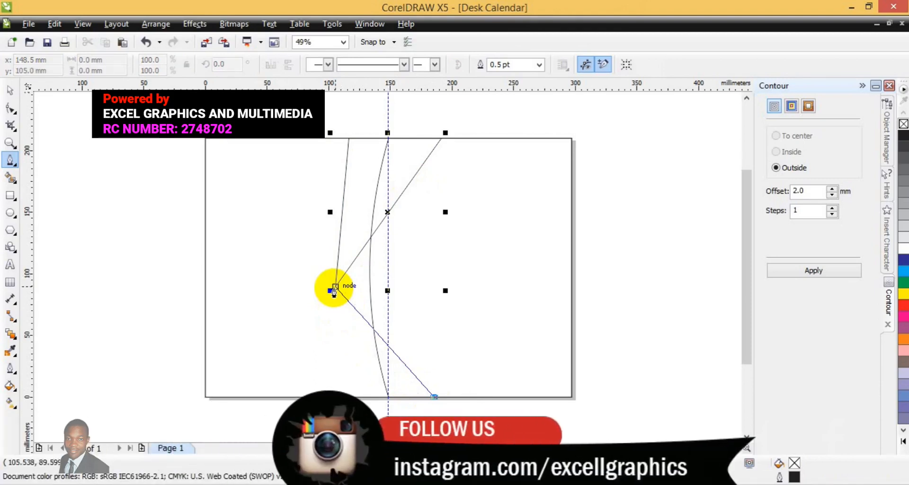
click(335, 287)
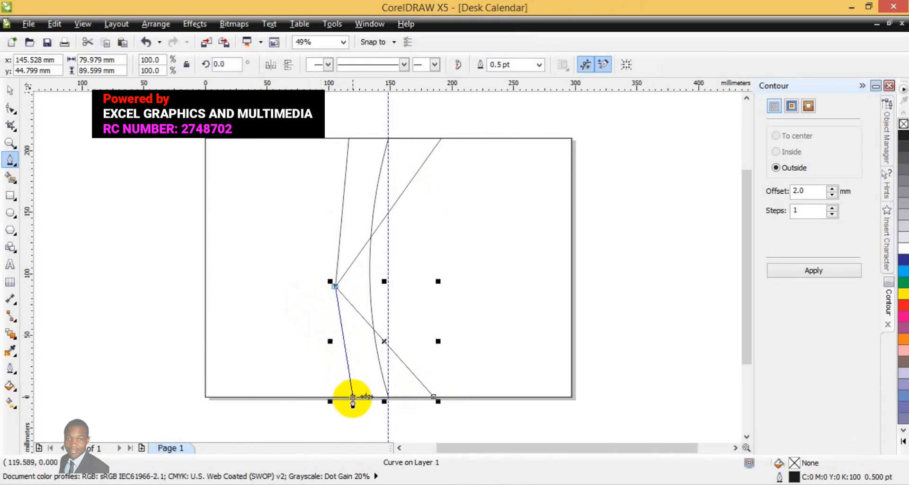
click(353, 397)
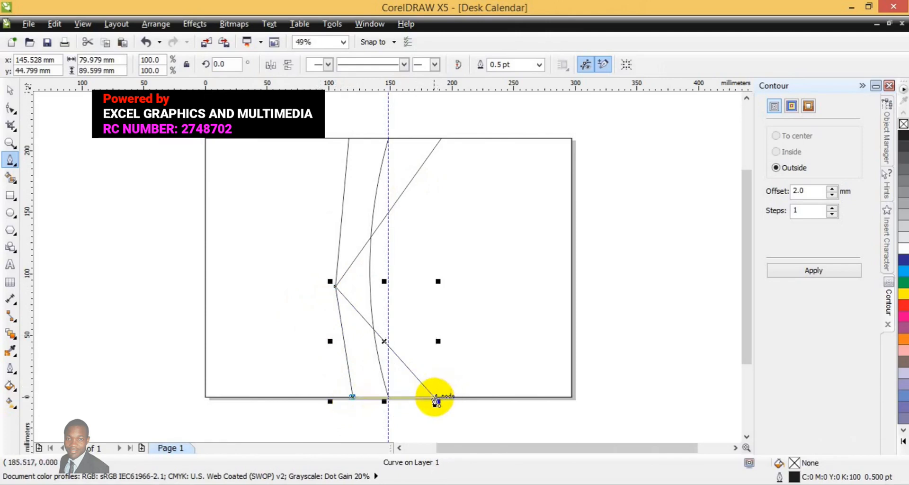
click(434, 398)
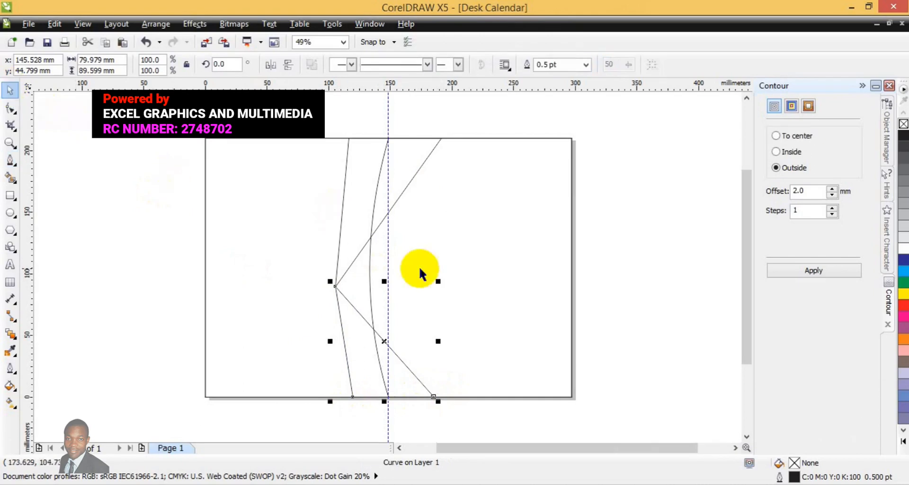
- Bow the right-half shape's curved left edge farther outward, moving its upper handle about 20 mm and its lower handle about 16 mm left
click(482, 285)
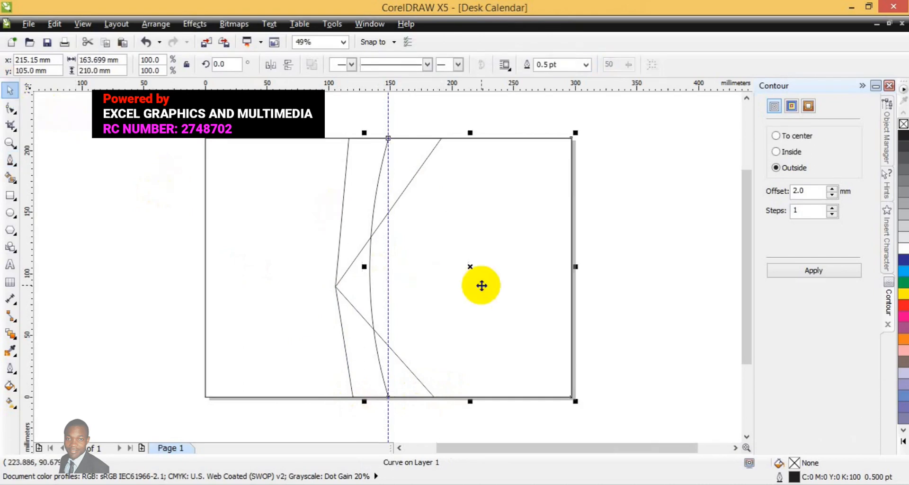
click(11, 109)
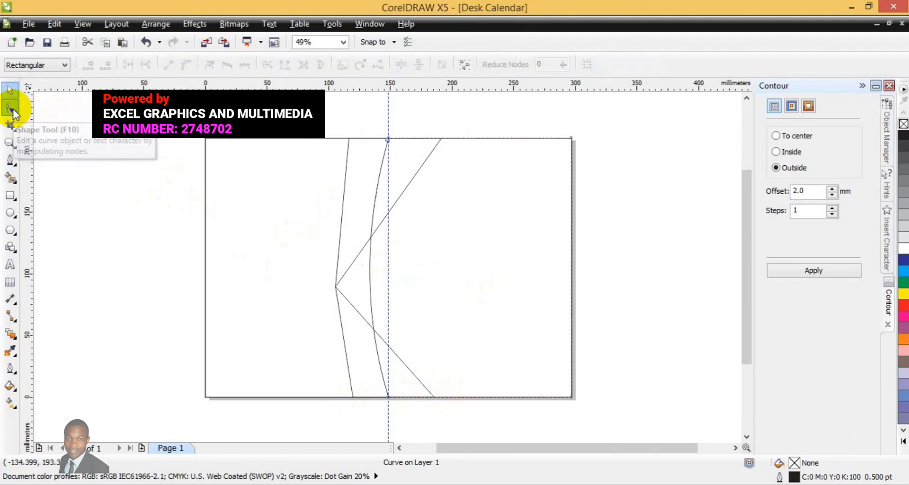
click(370, 269)
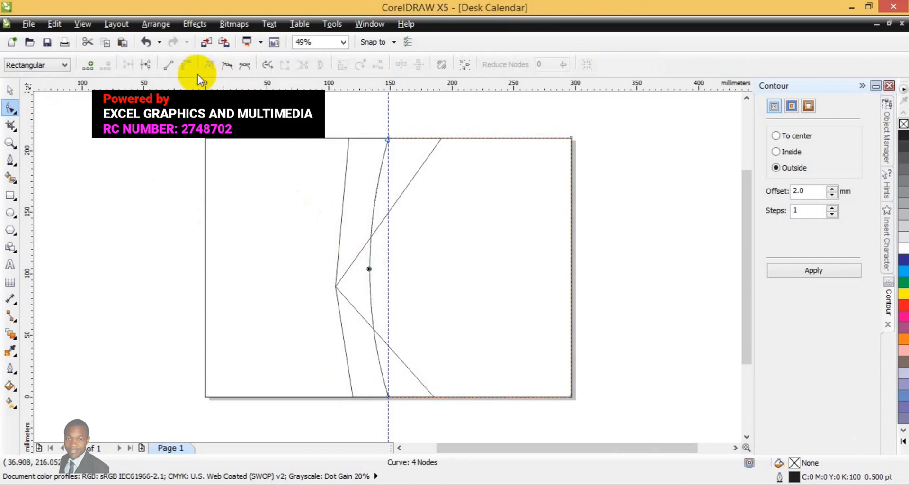
click(240, 70)
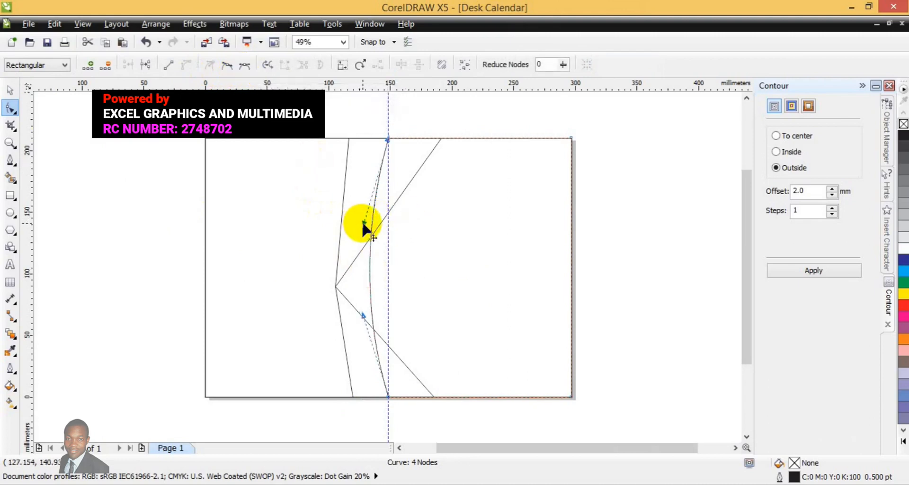
drag(361, 223, 336, 220)
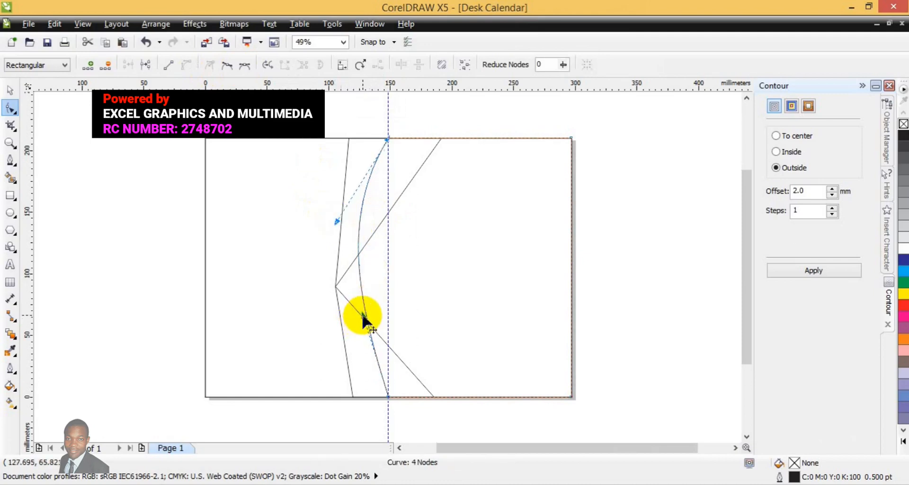
drag(362, 316, 342, 319)
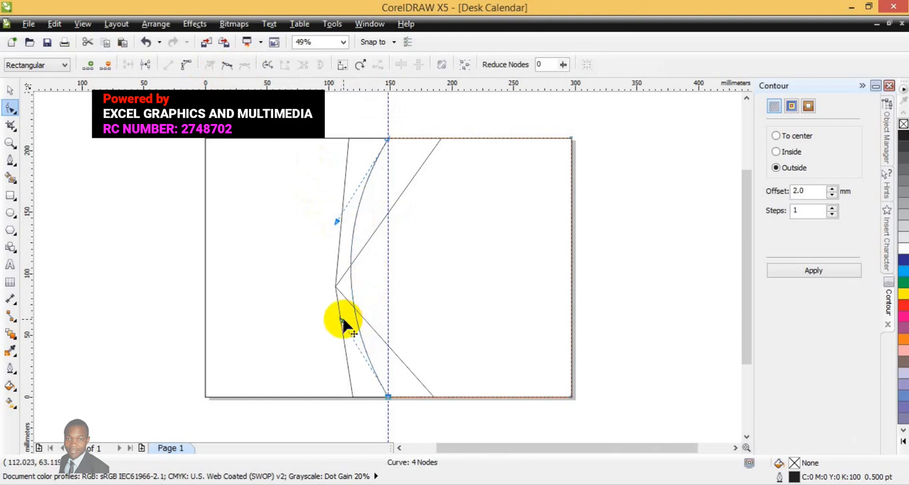
click(8, 94)
click(156, 256)
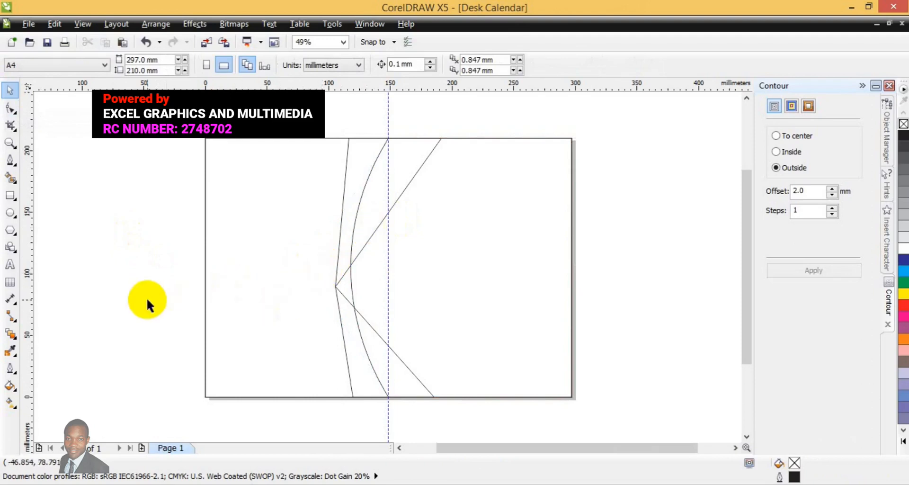
- Draw a closed Pen tool triangle about 73 × 120 mm inside the upper triangle, sharing its tip and based on the page's top edge
click(10, 160)
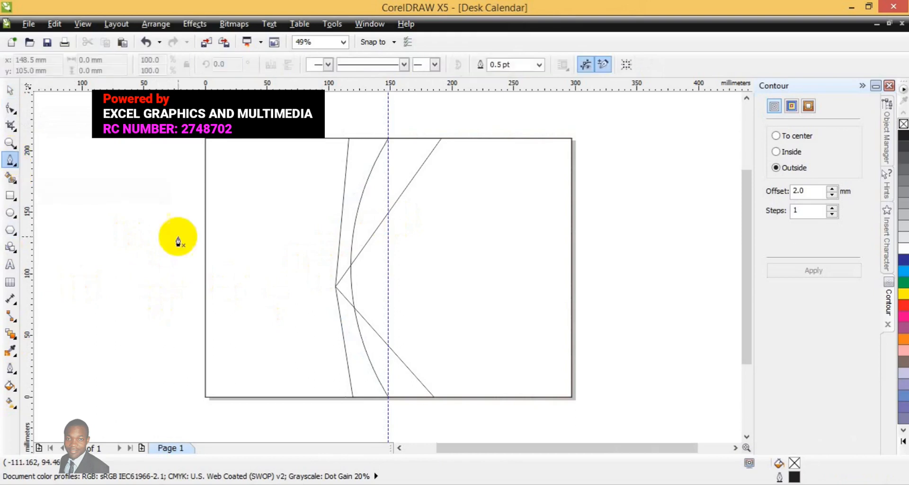
click(334, 286)
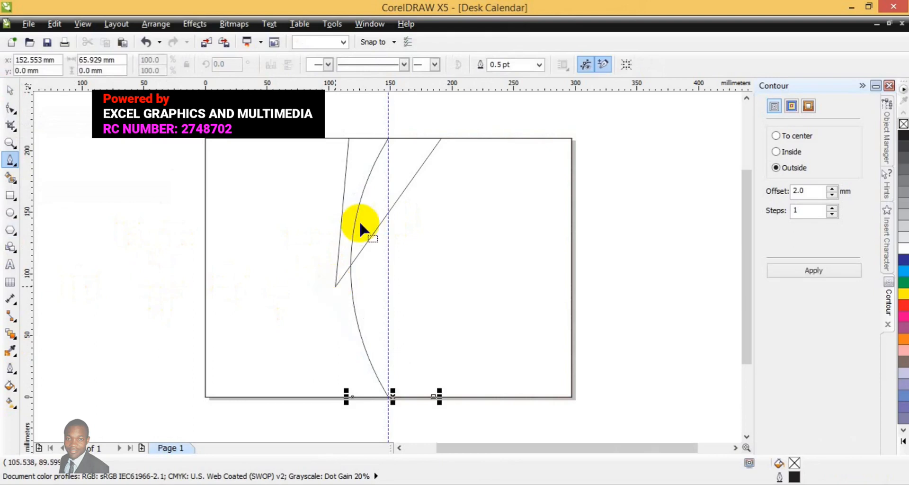
key(ctrl+z)
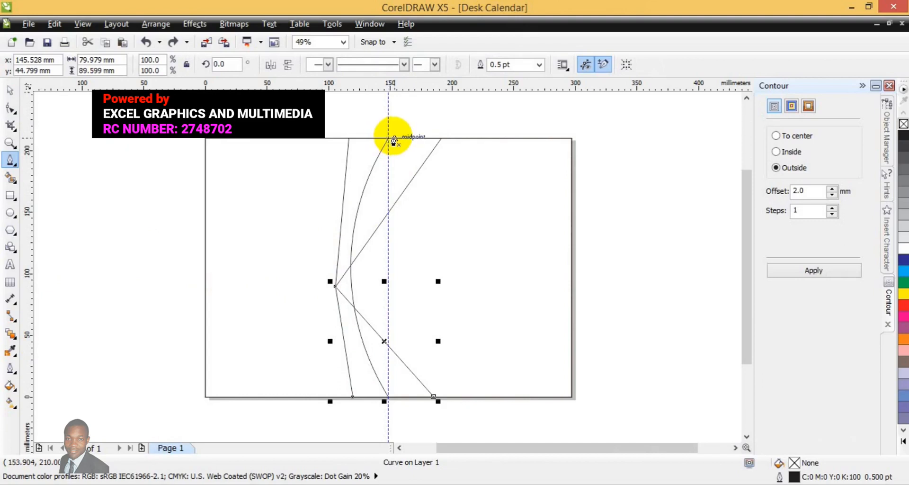
click(393, 139)
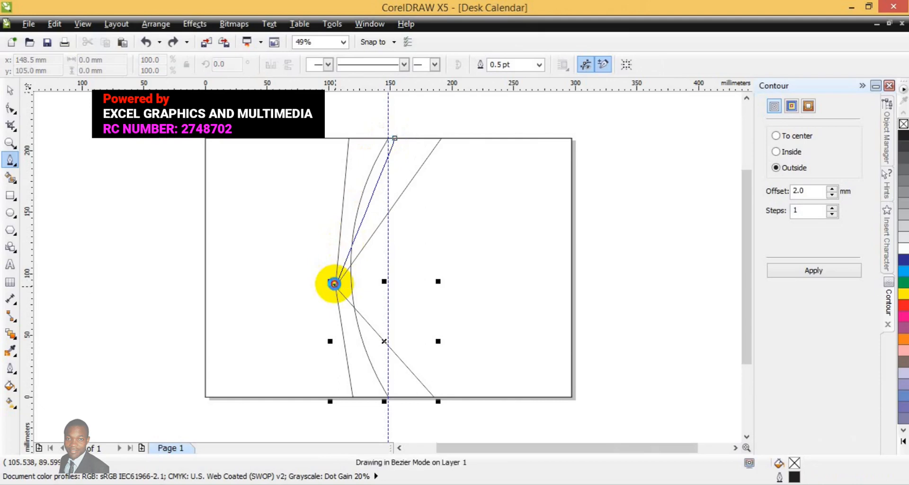
click(335, 285)
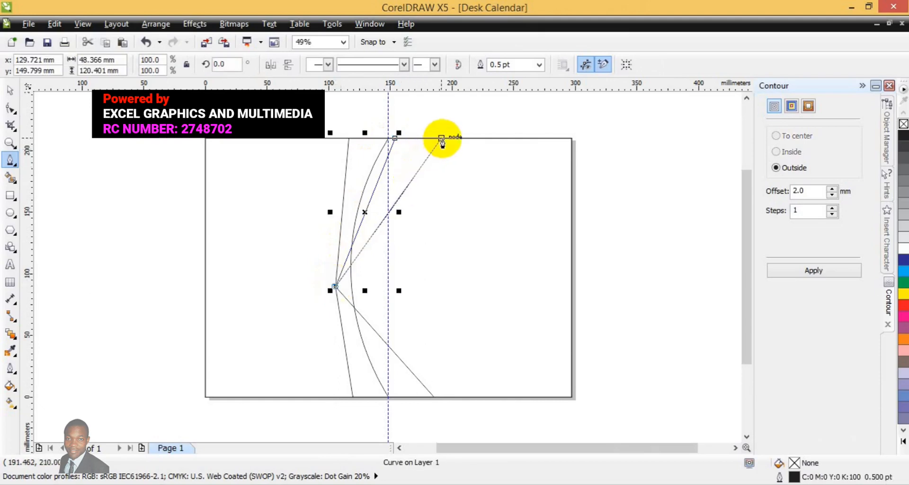
click(442, 139)
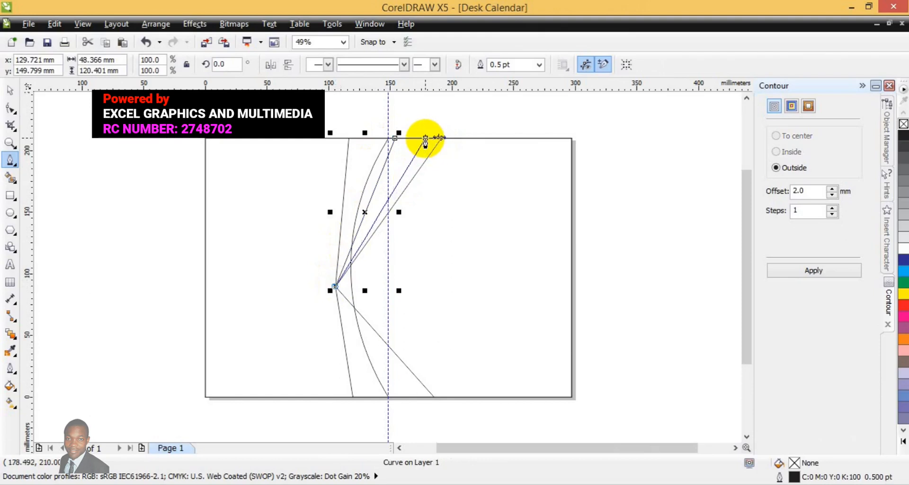
click(425, 138)
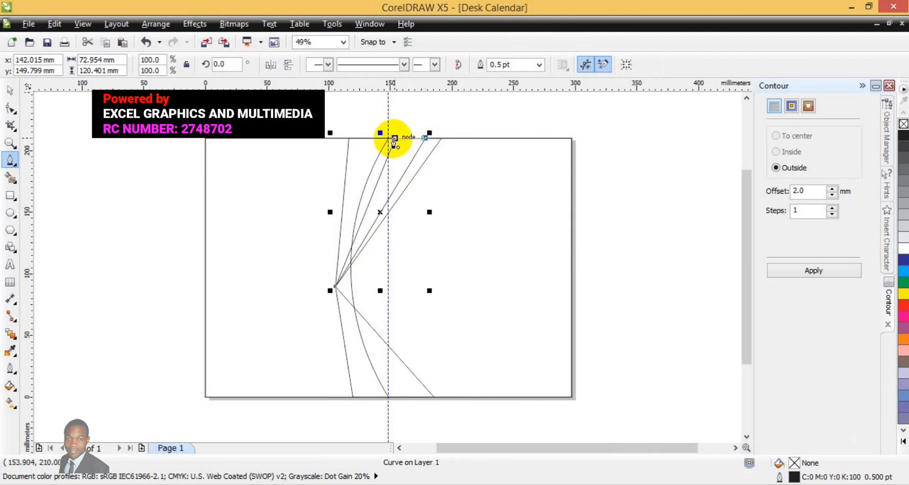
double_click(393, 139)
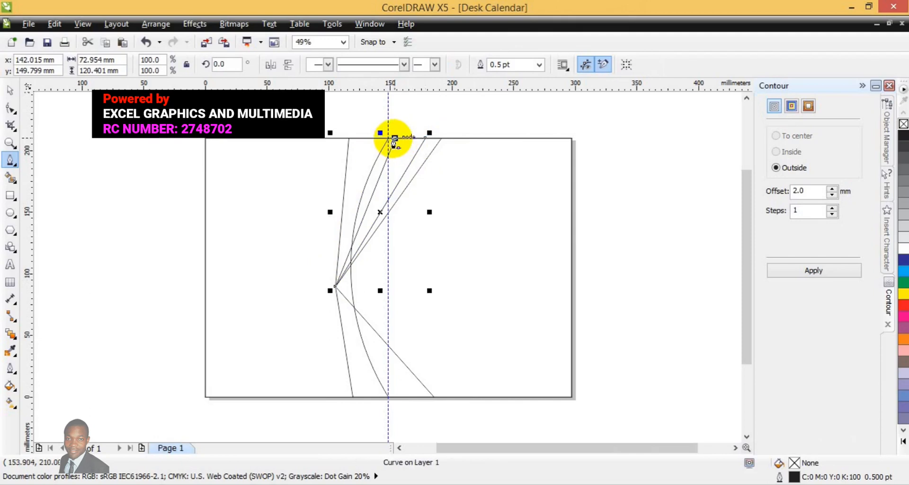
click(7, 93)
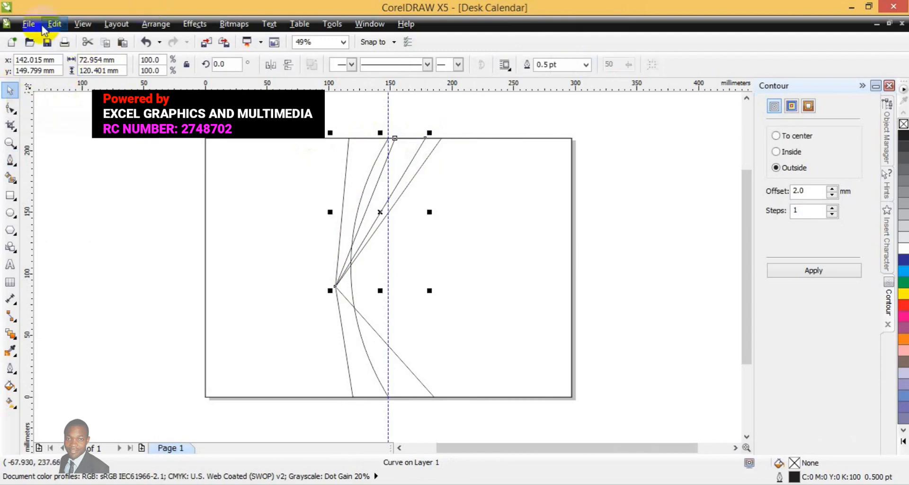
- Copy the narrow inner triangle and paste the duplicate in place
click(50, 26)
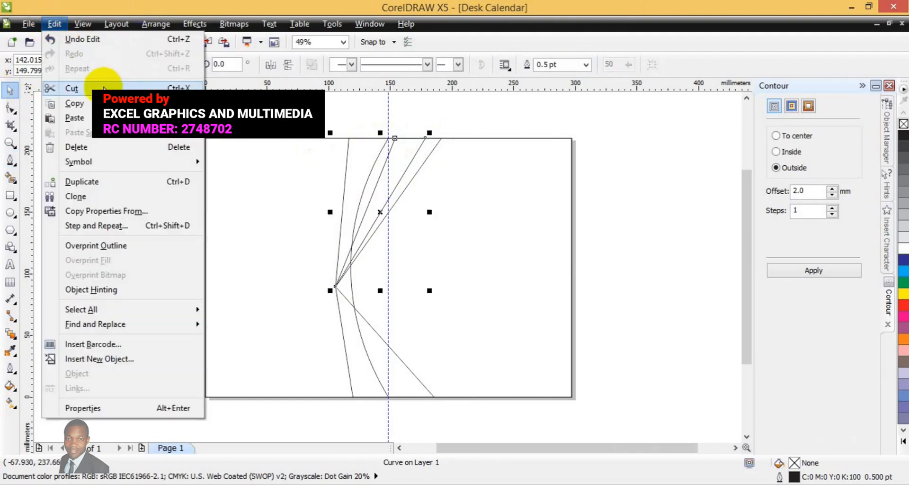
click(90, 101)
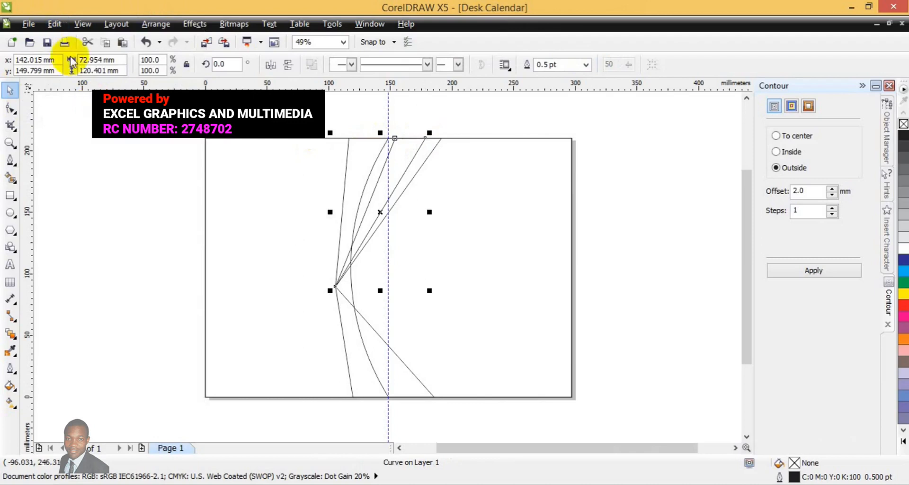
click(56, 28)
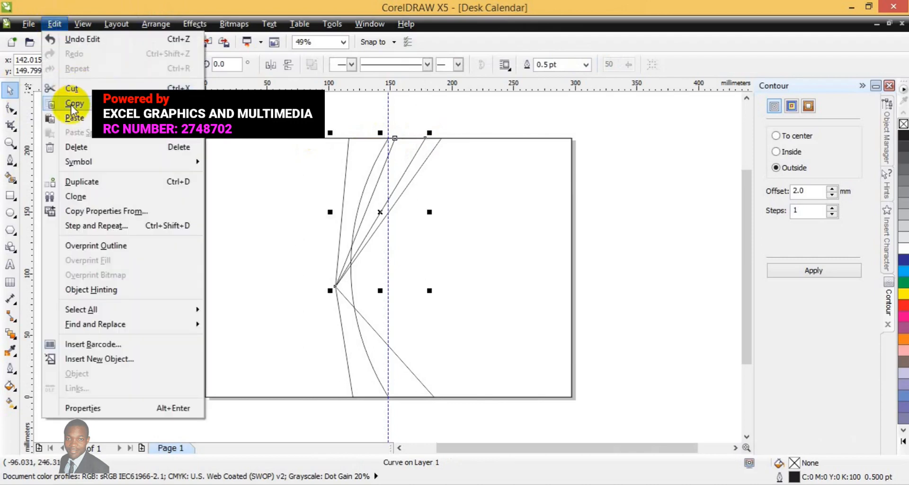
click(70, 119)
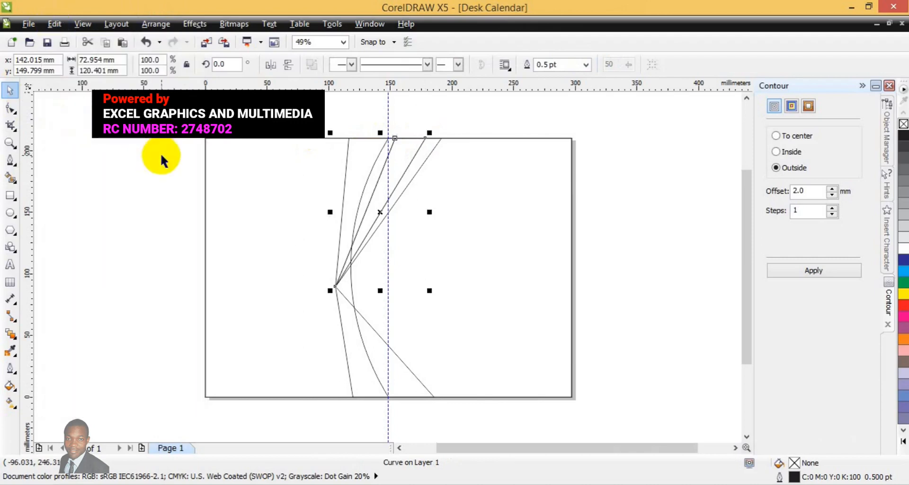
- Try mirroring the pasted triangle vertically and horizontally, and flip it back to its original orientation
click(288, 70)
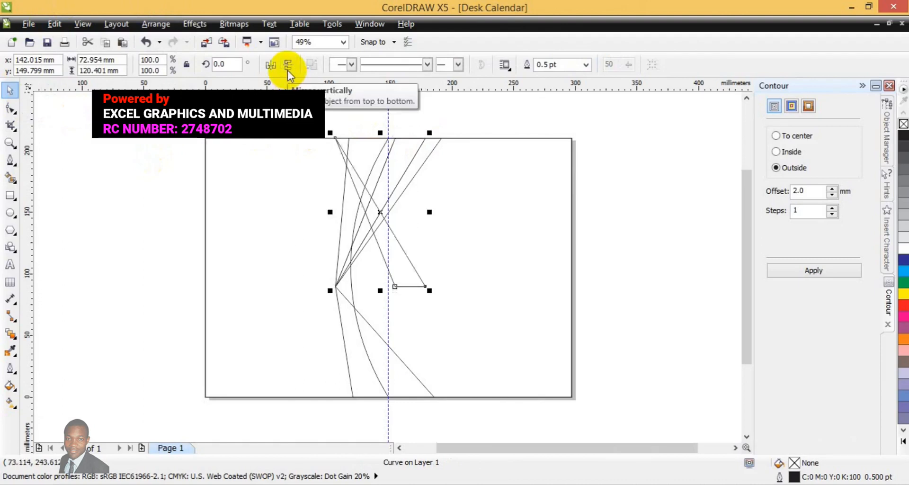
click(278, 69)
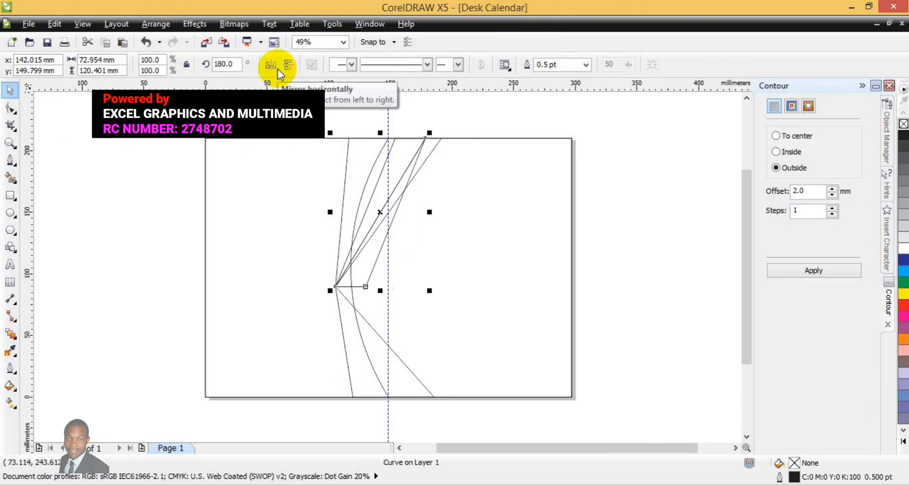
click(289, 65)
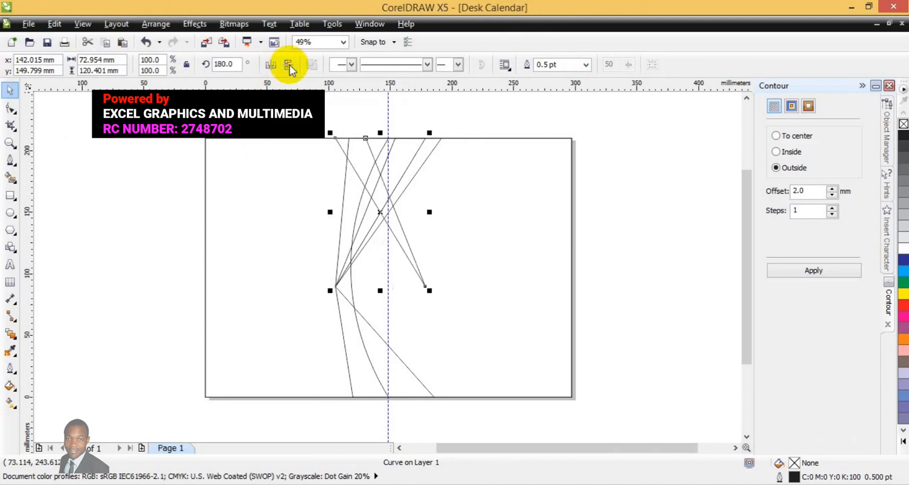
click(271, 66)
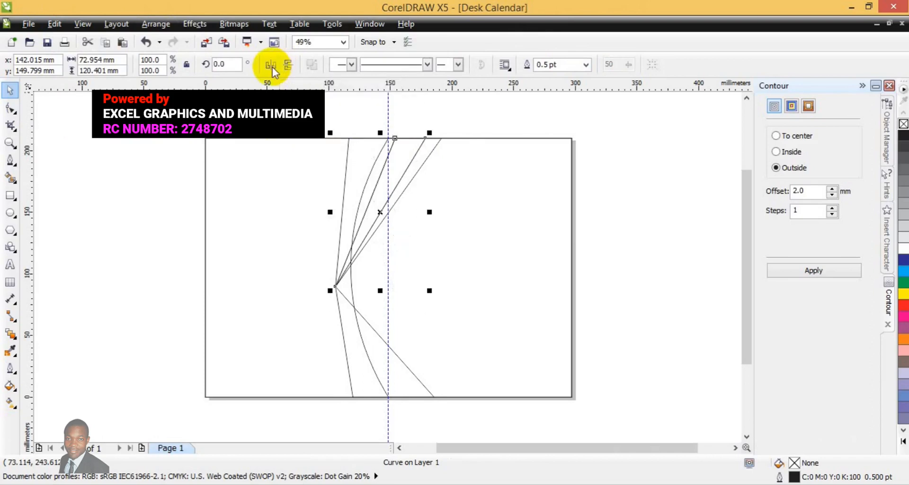
- Try shifting the pasted triangle about 12 mm left along the page's top edge, and delete it
click(10, 142)
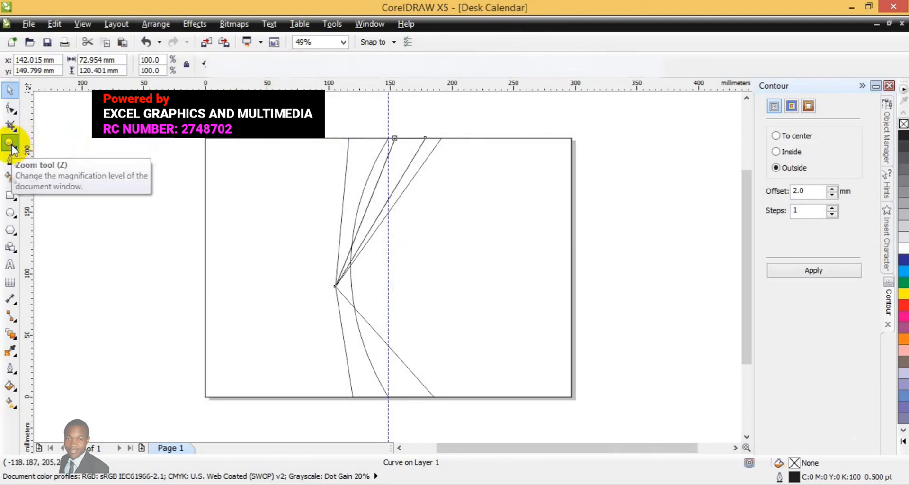
click(385, 185)
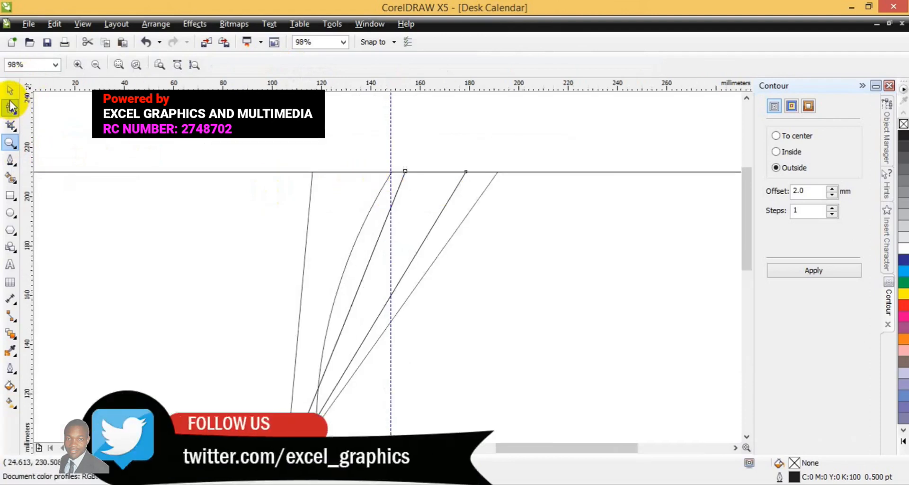
click(10, 89)
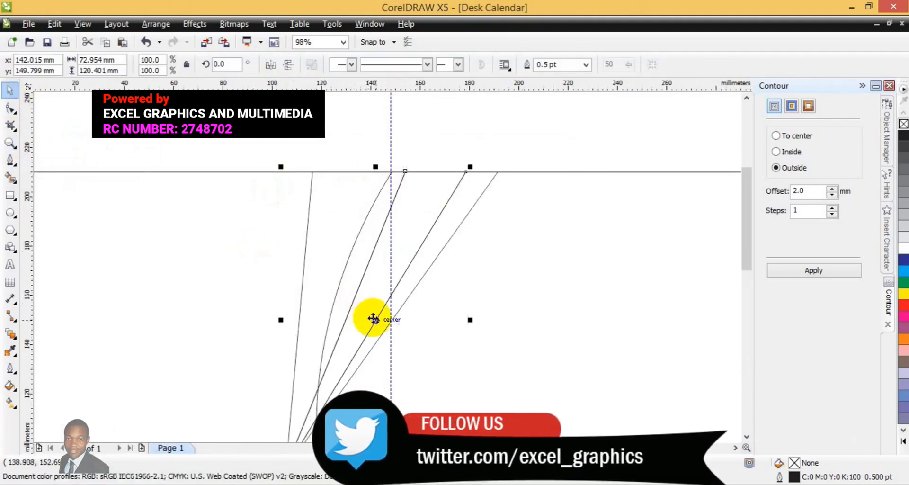
drag(374, 319, 344, 317)
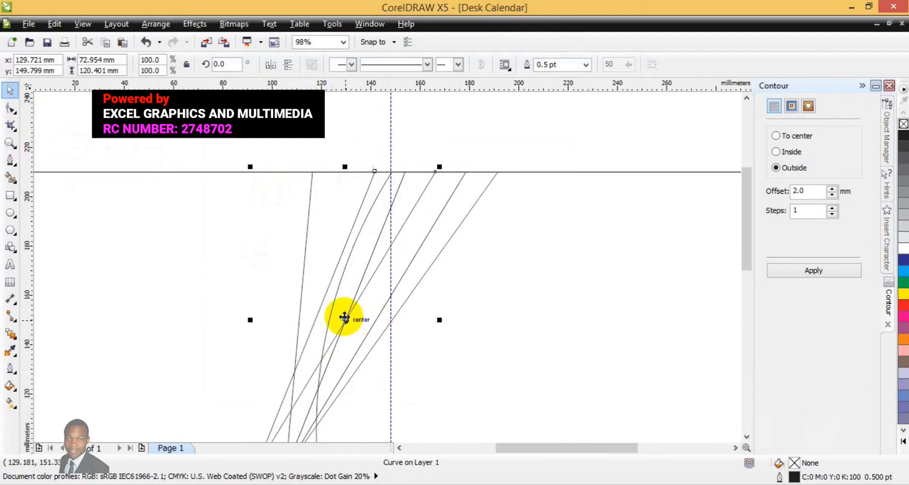
click(747, 436)
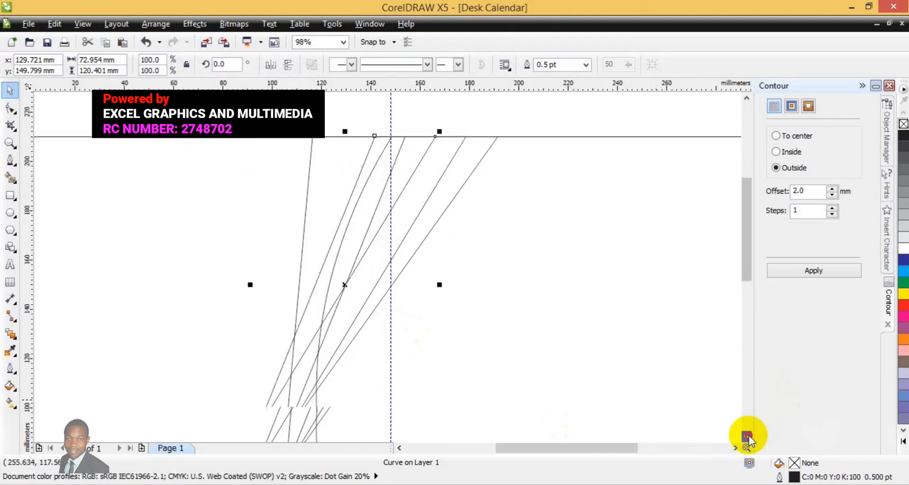
click(746, 436)
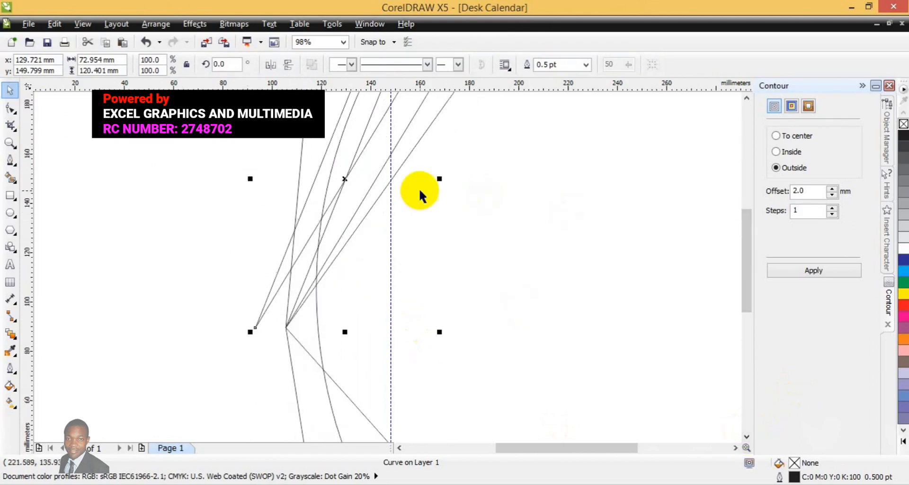
click(746, 98)
click(746, 98)
click(745, 99)
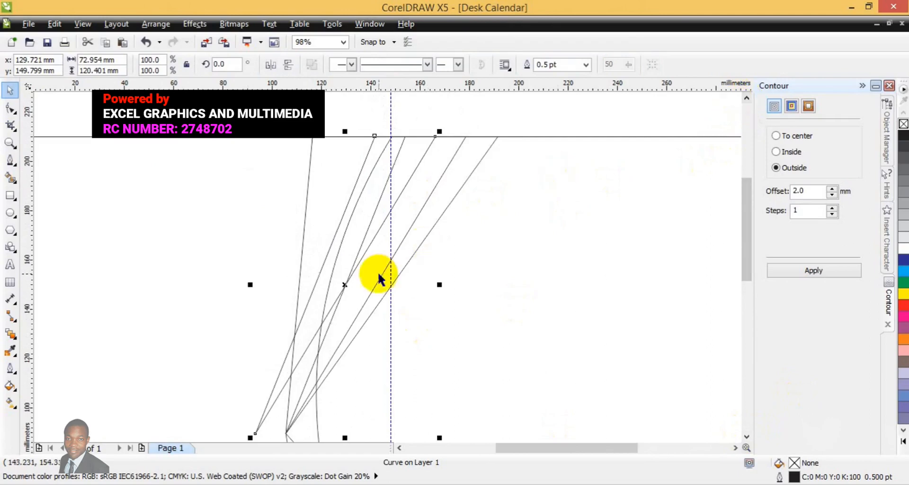
key(Delete)
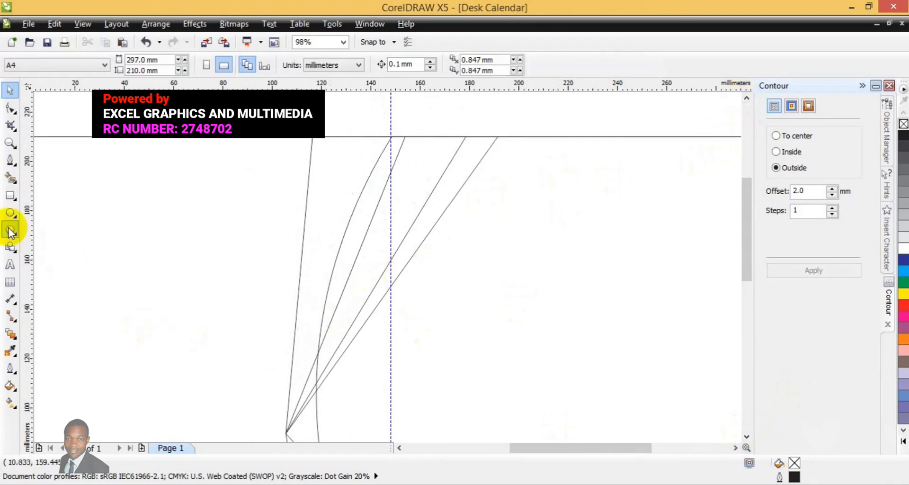
- Draw a closed Pen tool triangle about 48 × 120 mm from the page's top edge to the shared tip, bordering the narrow upper triangle's left side
click(8, 163)
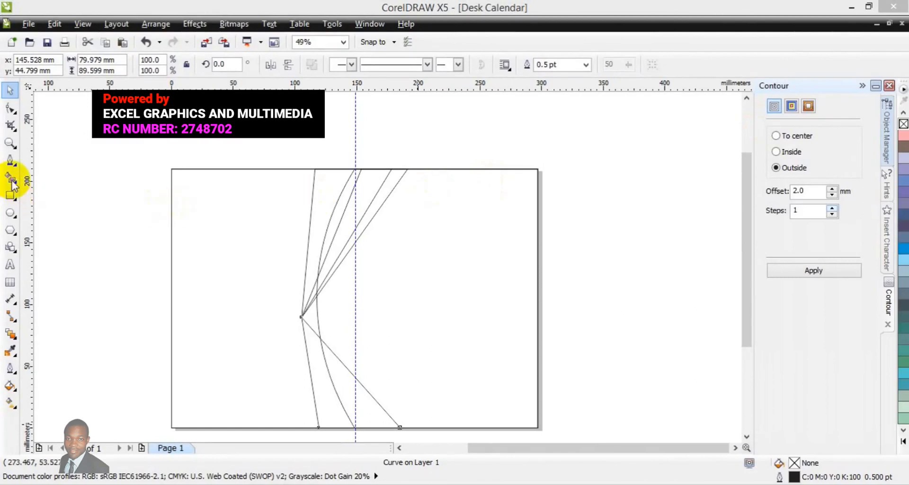
click(10, 164)
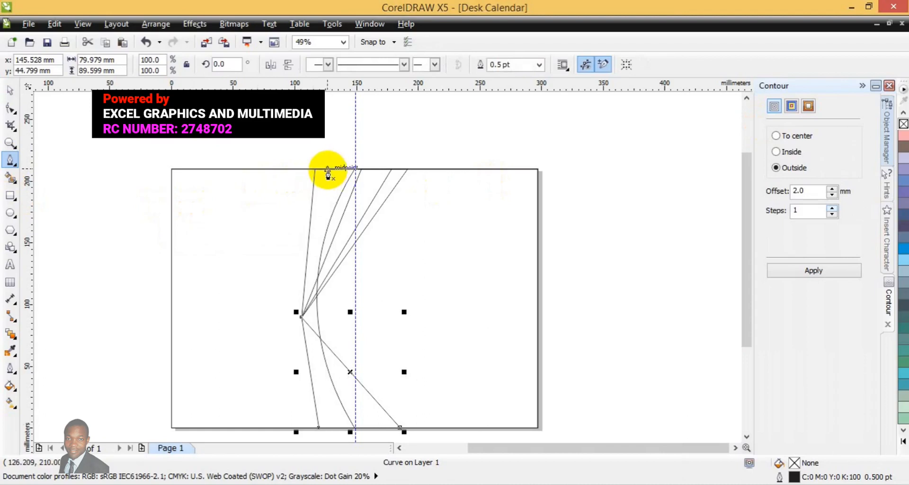
click(327, 169)
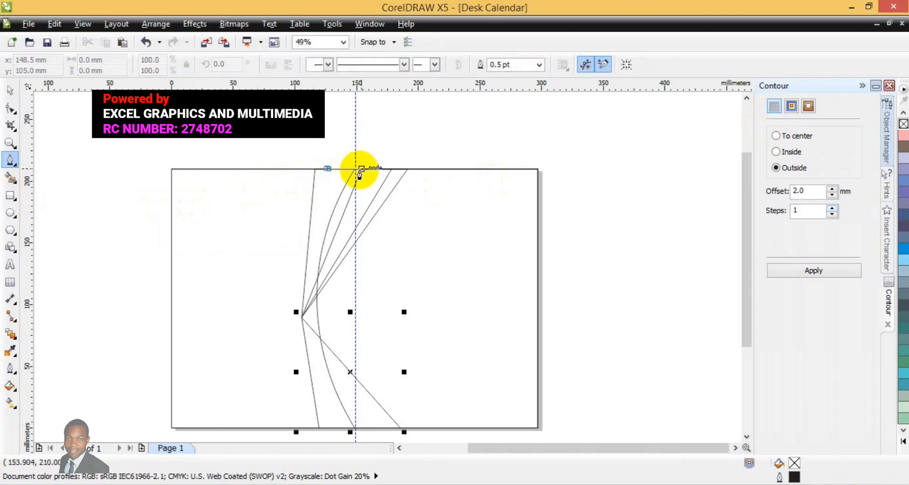
click(362, 169)
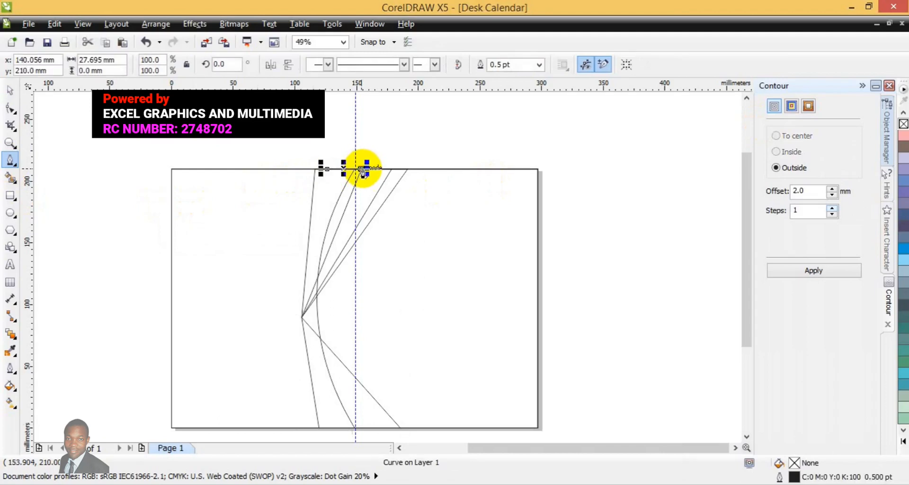
click(302, 317)
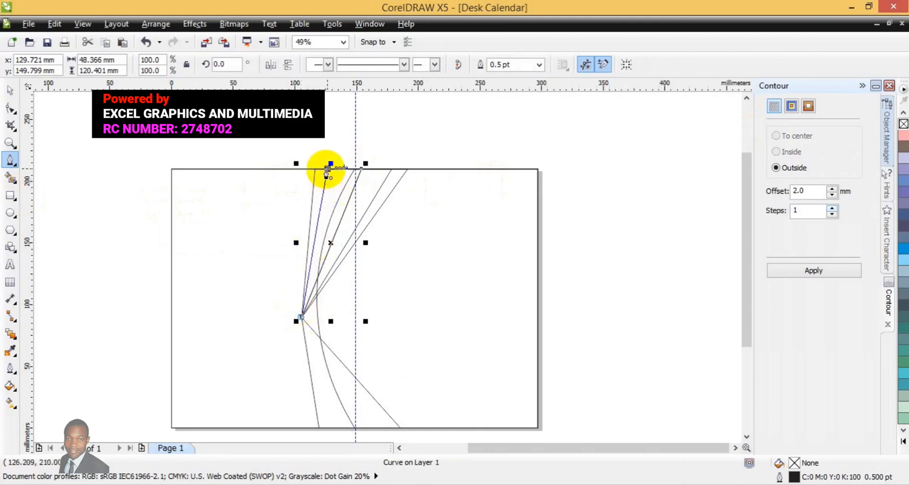
click(326, 168)
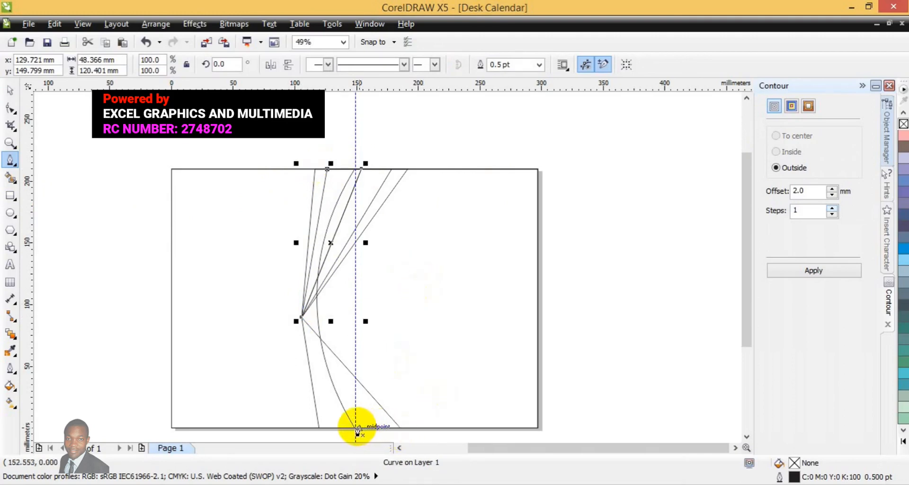
- Draw a closed Pen tool triangle about 67 × 90 mm inside the lower triangle, from the shared tip to the page's bottom edge
click(359, 429)
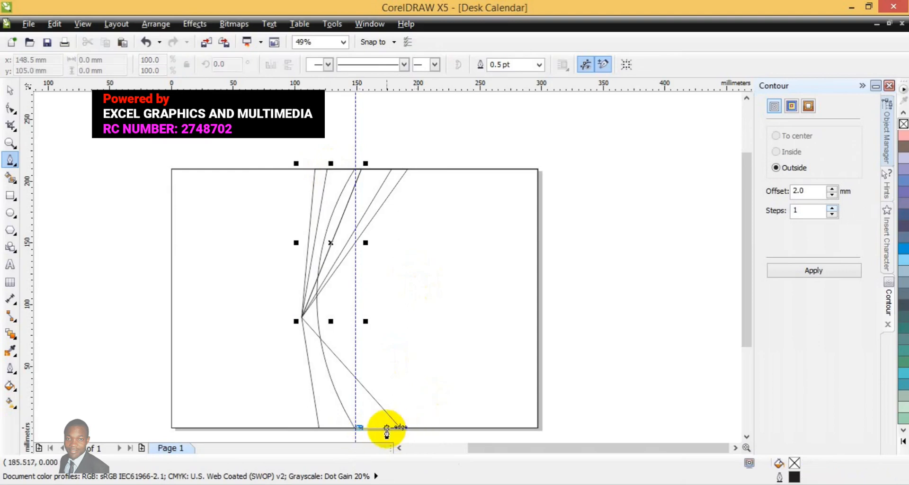
click(384, 428)
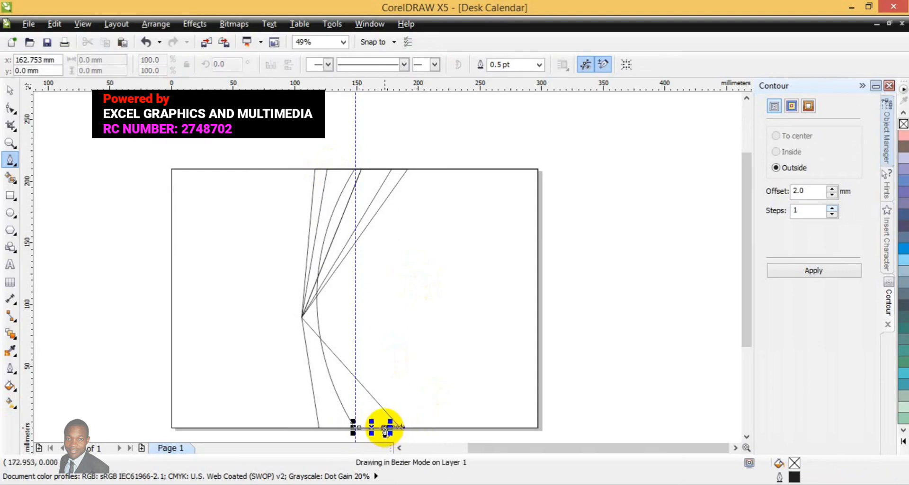
click(300, 318)
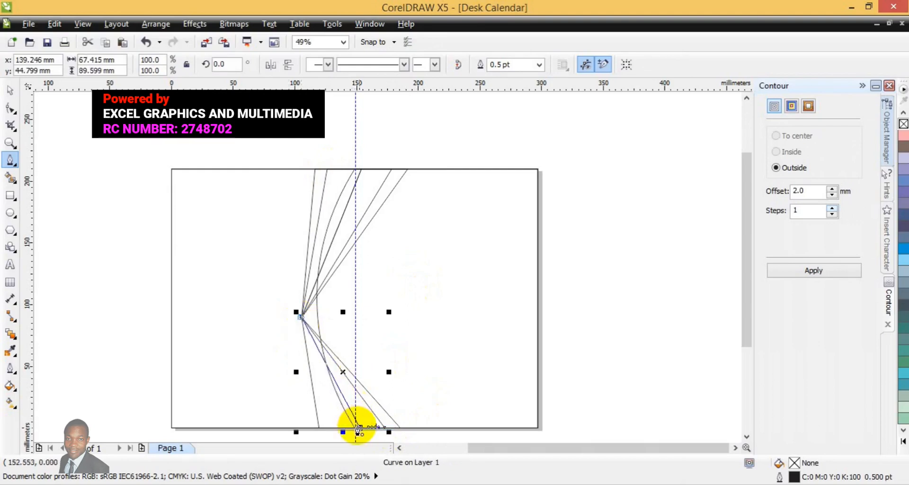
click(359, 428)
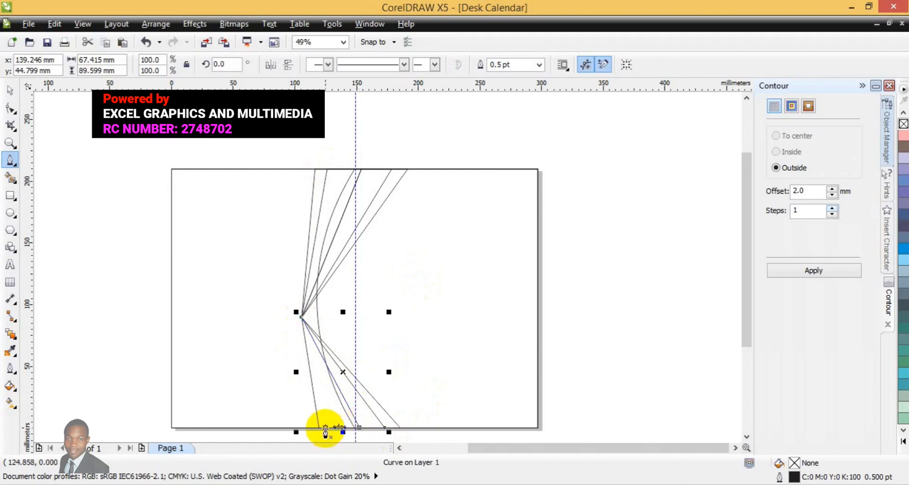
- Draw a closed Pen tool triangle about 47 × 90 mm from the shared tip to the page's bottom edge, left of the previous lower triangle
click(325, 429)
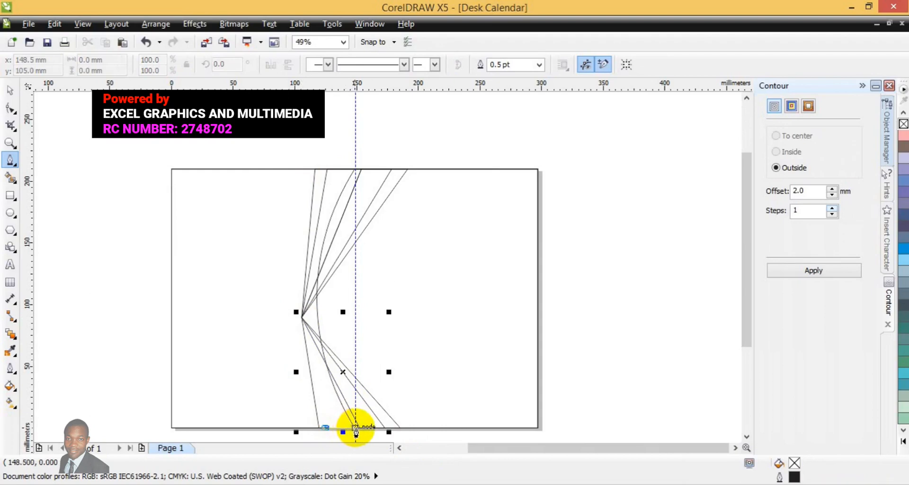
click(356, 428)
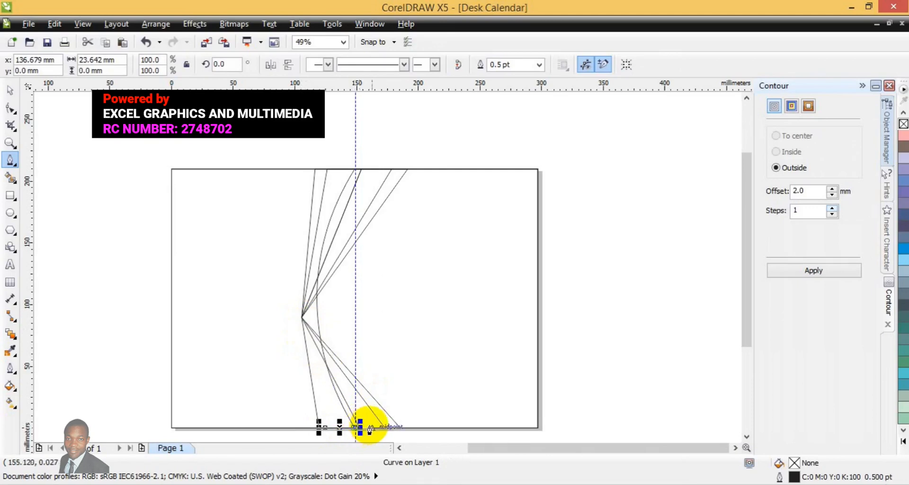
click(361, 428)
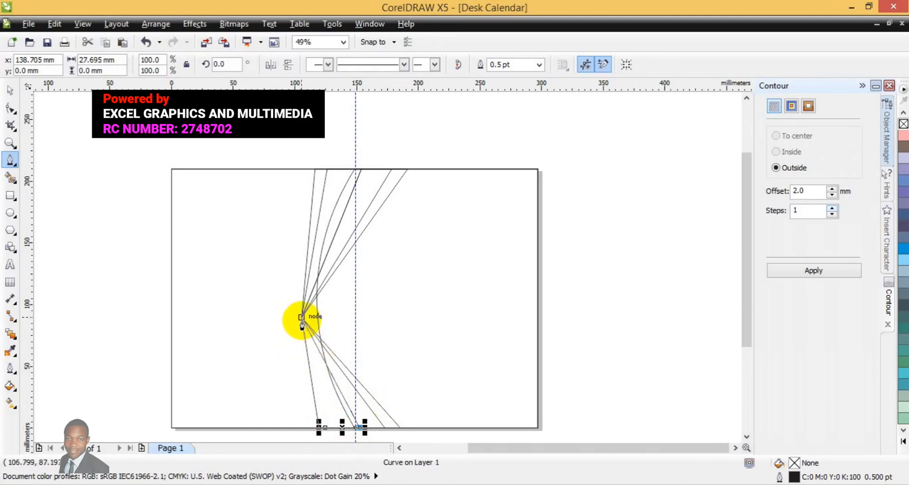
click(302, 317)
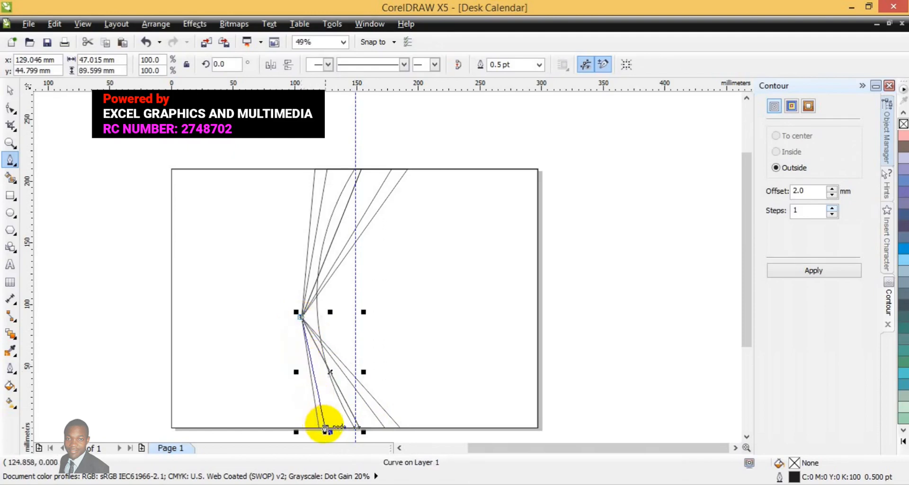
click(326, 428)
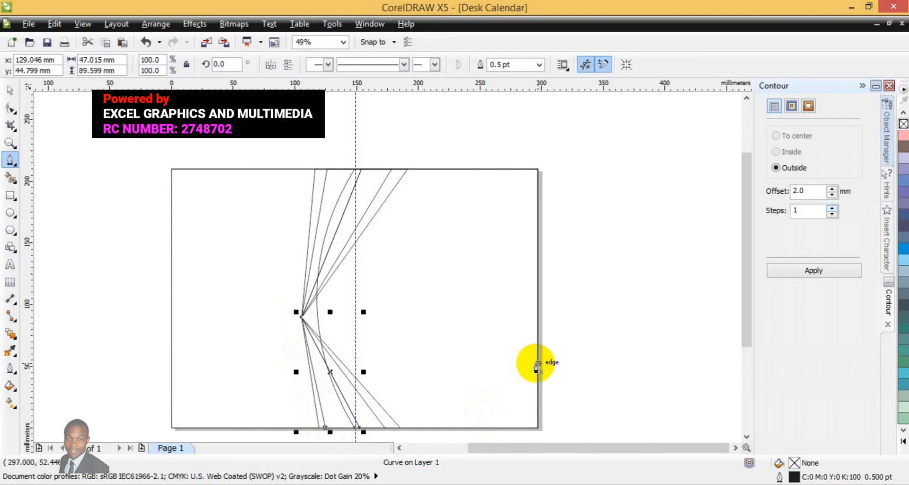
- Draw a closed Pen tool triangle about 141 × 52 mm filling the page's lower-right corner along the bottom and right edges
click(537, 363)
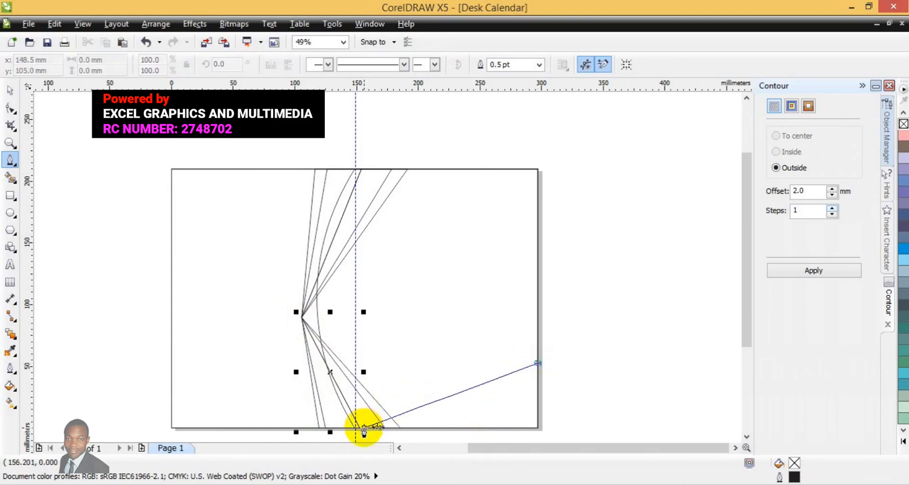
click(364, 427)
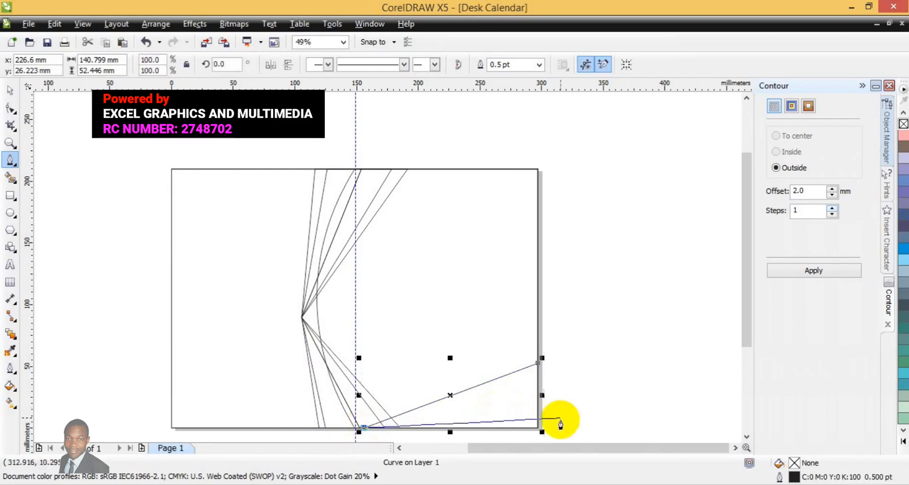
click(538, 429)
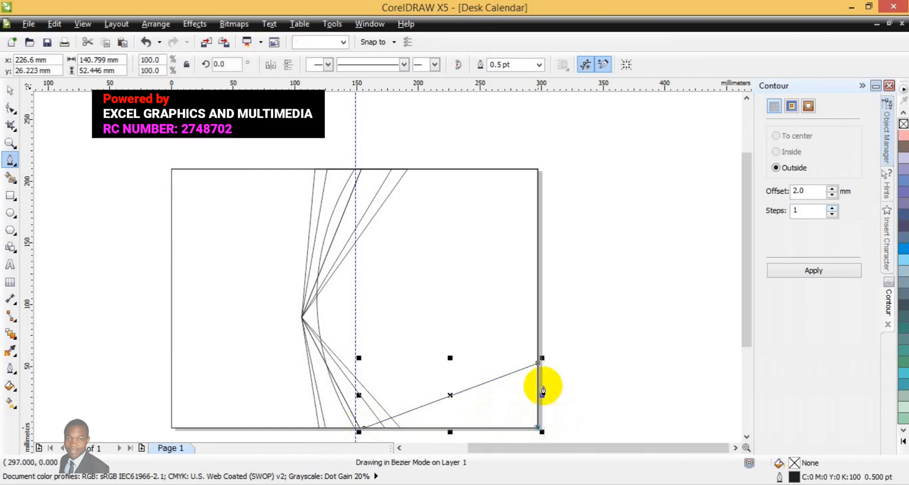
click(537, 363)
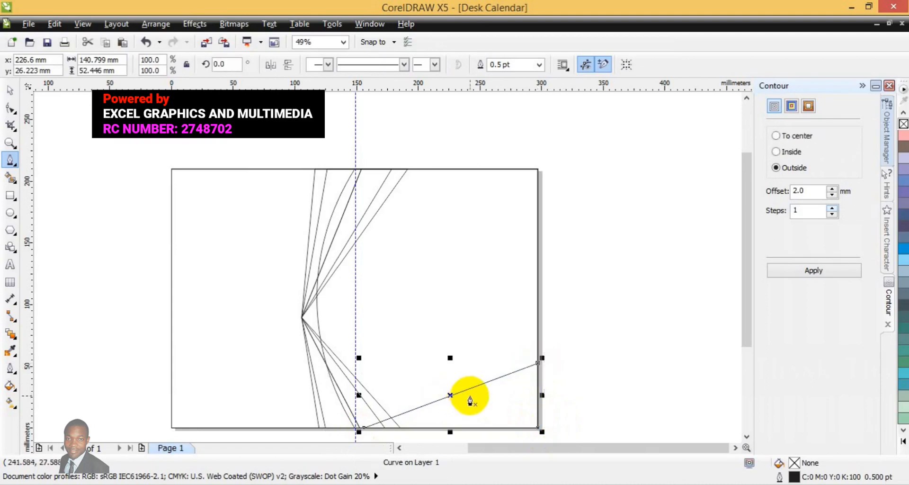
- Draw a closed Pen tool triangle about 79 × 24 mm on the page's bottom edge, just beneath the corner triangle's slanted side
drag(470, 400, 374, 431)
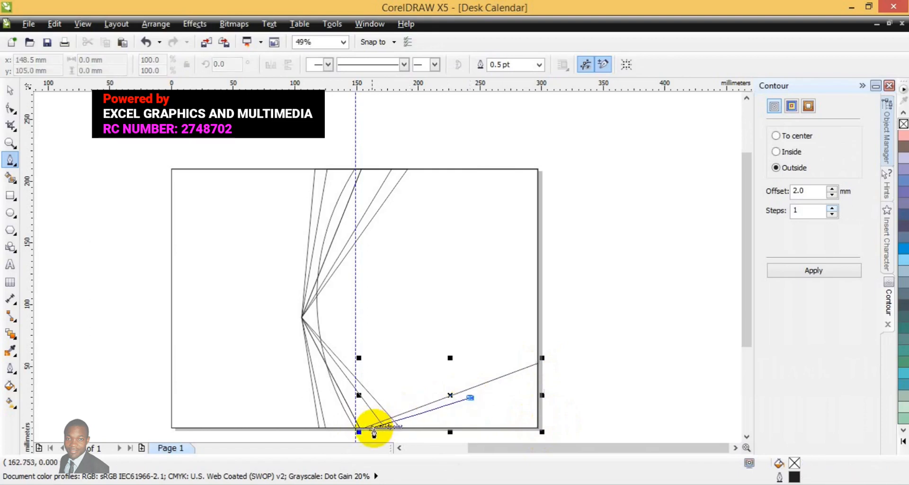
click(374, 431)
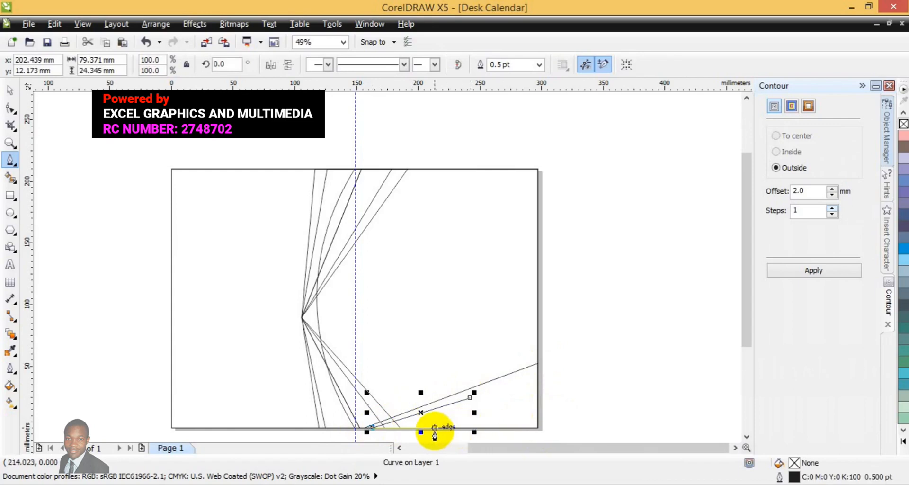
drag(425, 430, 473, 400)
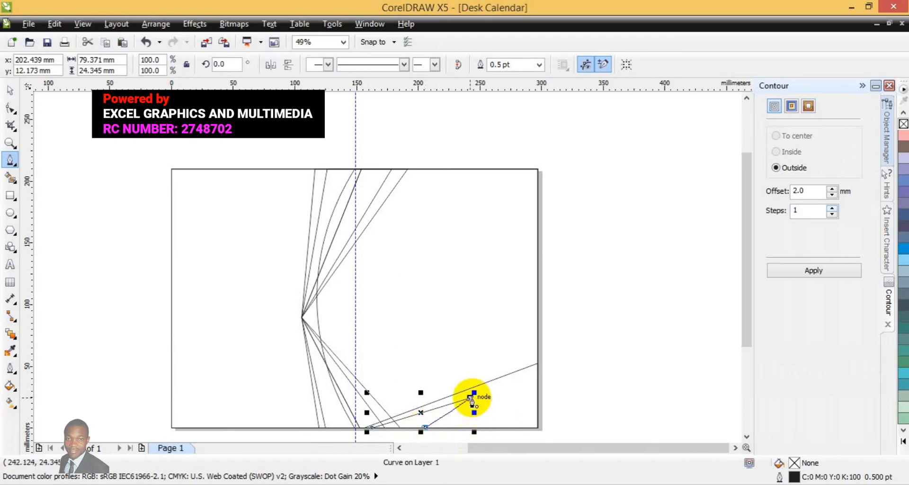
drag(471, 400, 471, 401)
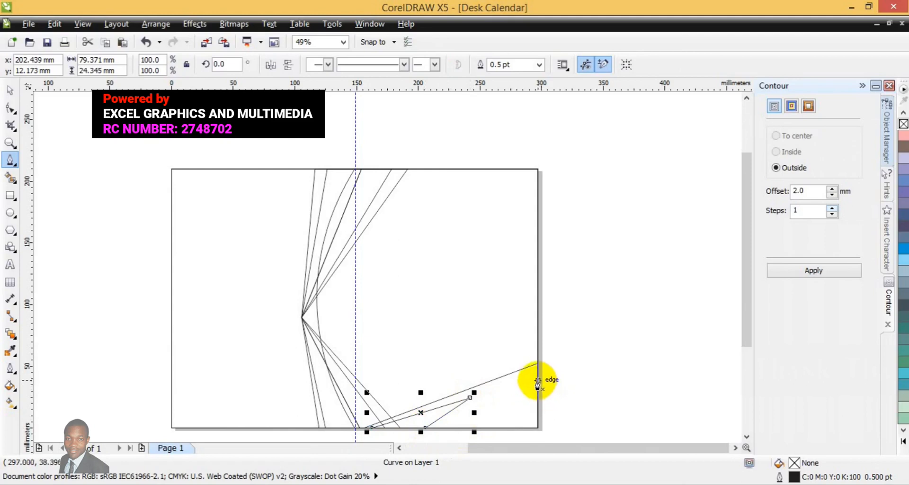
- Draw a closed four-sided Pen tool shape about 91 × 43 mm in the page's lower-right corner, adjoining the small triangle's right side
click(537, 375)
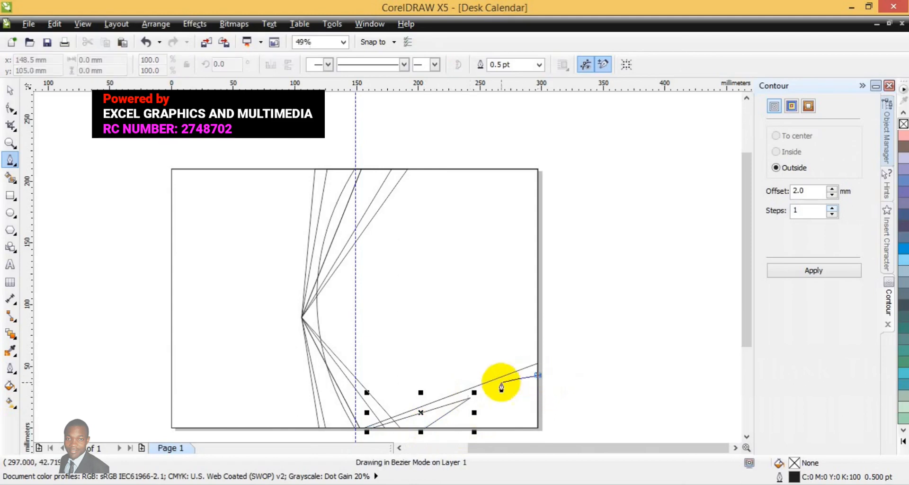
click(465, 400)
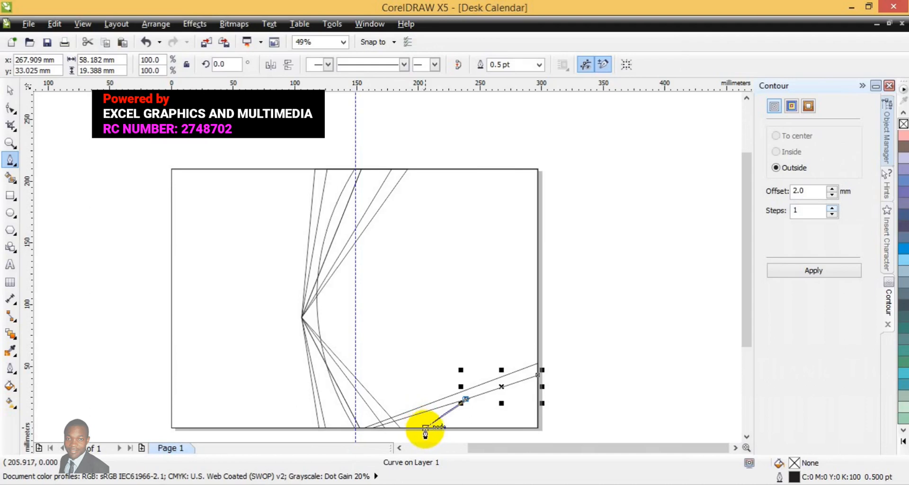
click(426, 428)
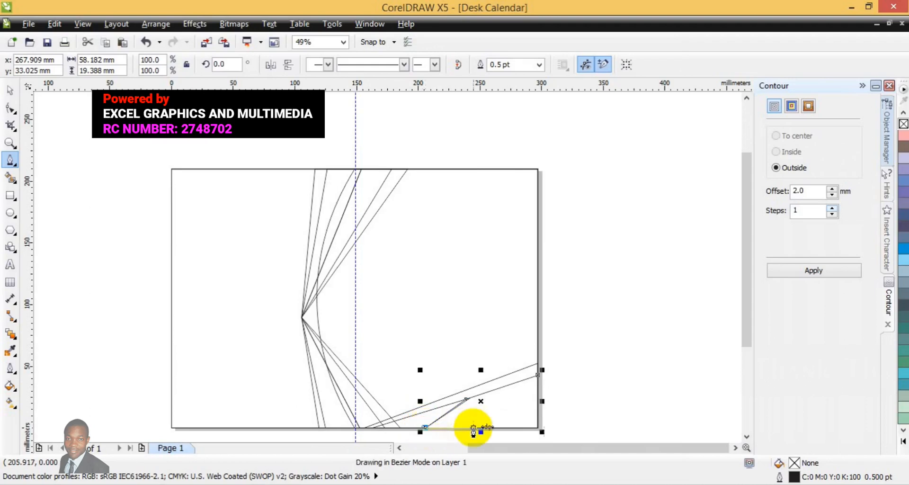
click(541, 428)
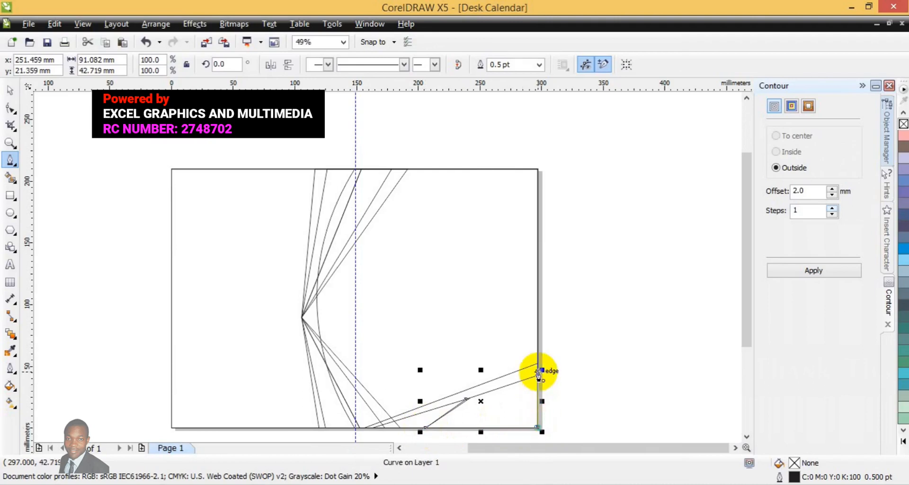
click(539, 375)
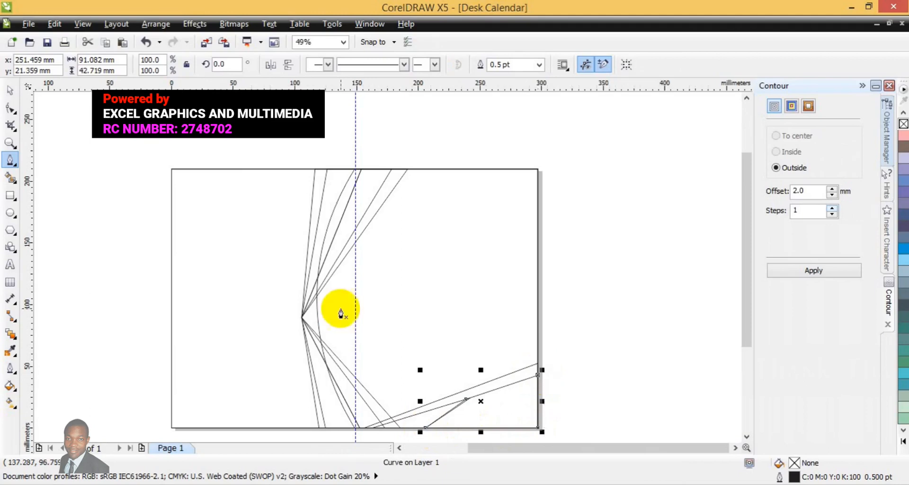
- Fill the 73 × 120 mm upper triangle with light blue C100 M20 Y0 K0
click(9, 92)
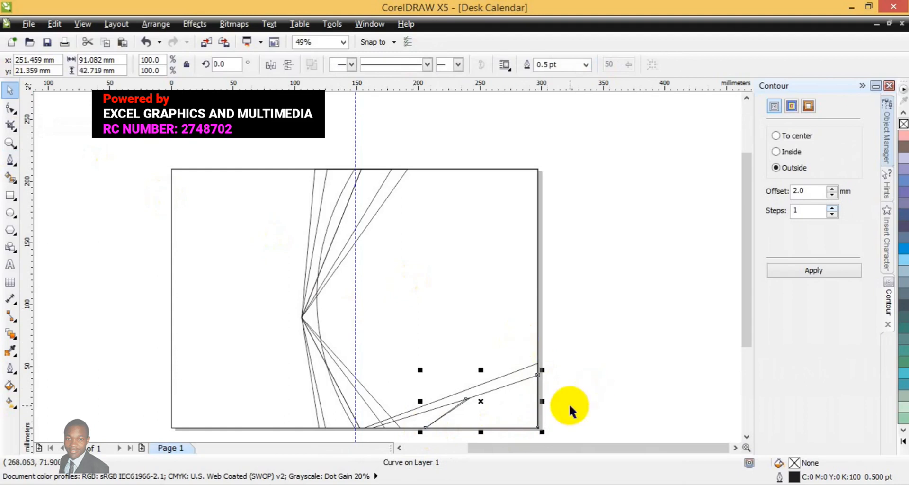
click(698, 319)
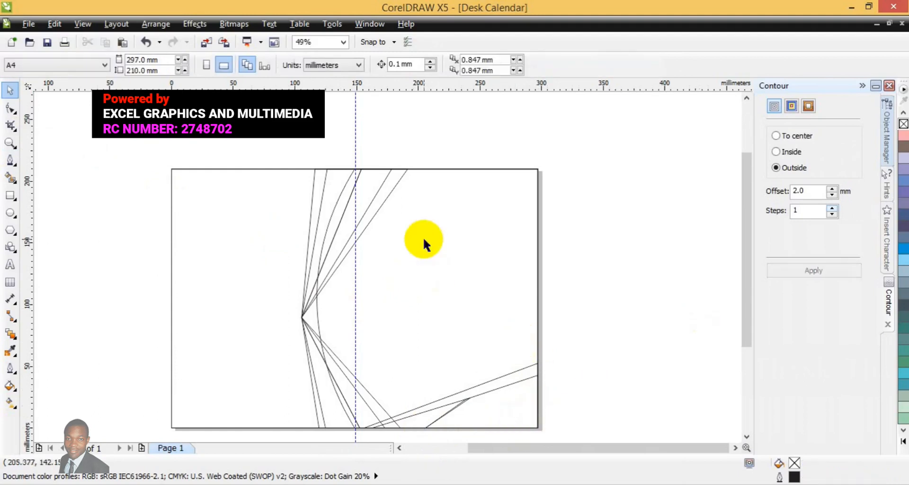
click(365, 195)
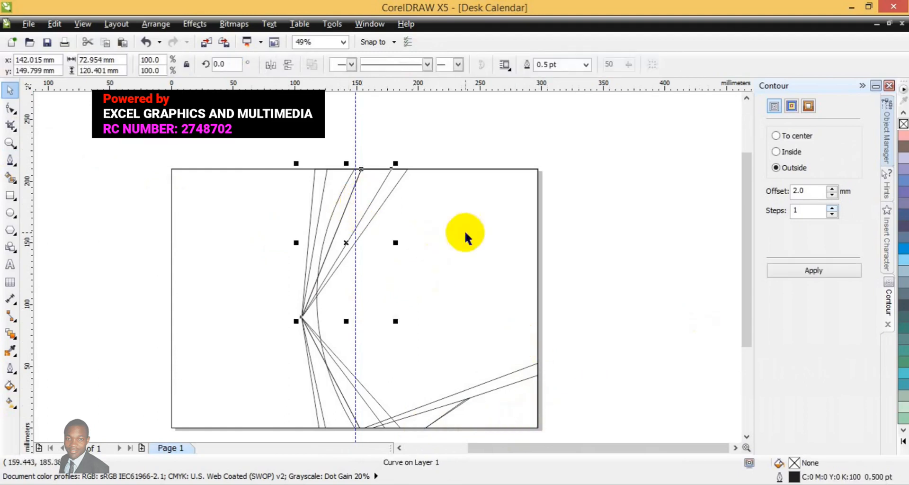
click(900, 252)
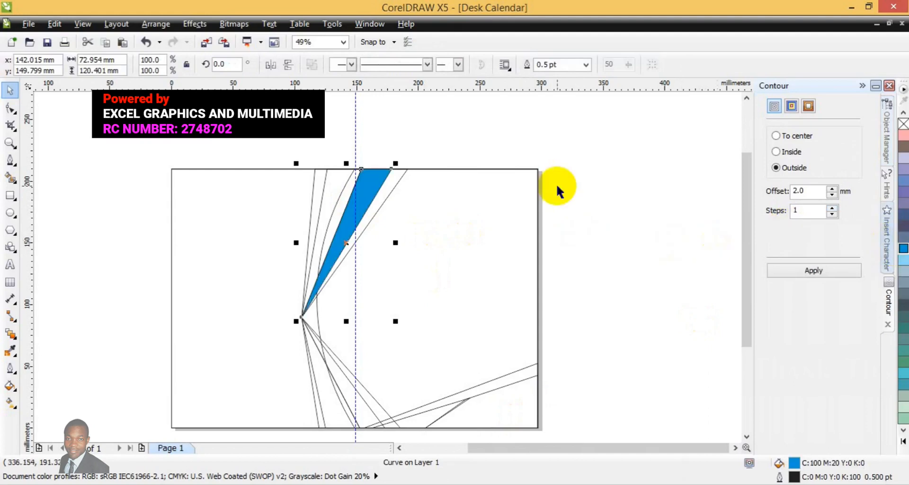
- Fill the upper triangle to the left of the light blue one with dark blue C100 M100 Y0 K0
click(331, 187)
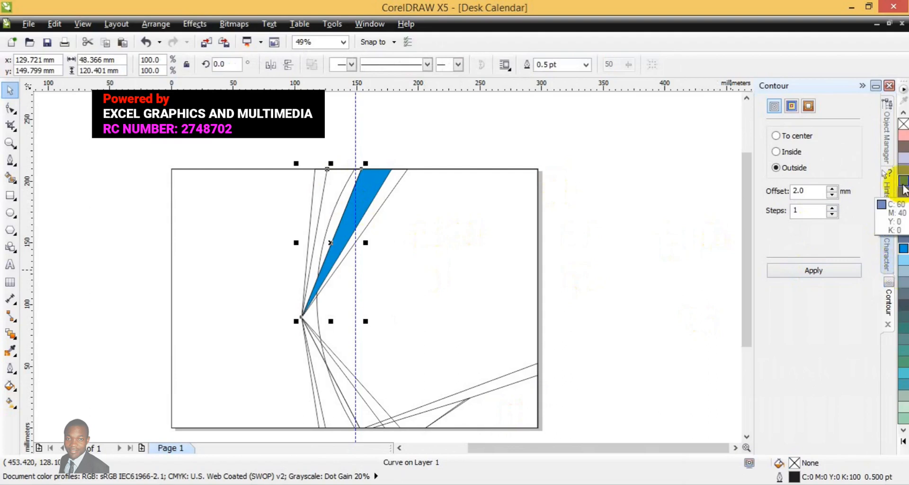
click(904, 114)
click(904, 114)
click(904, 113)
click(904, 114)
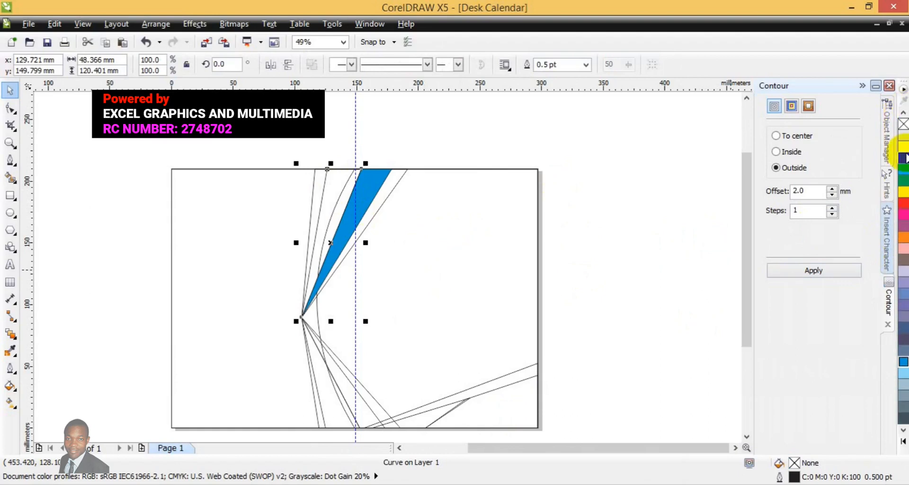
click(903, 158)
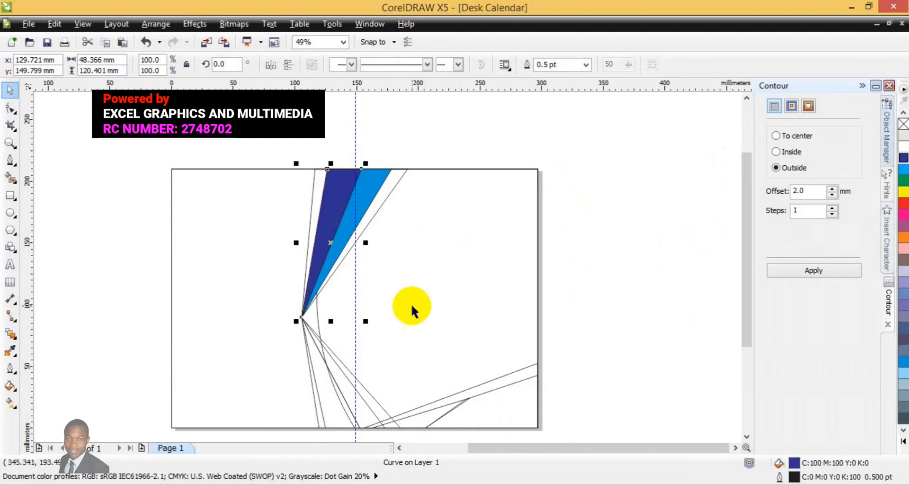
- Fill the 67 × 90 mm lower triangle with light blue C100 M20 Y0 K0
click(361, 413)
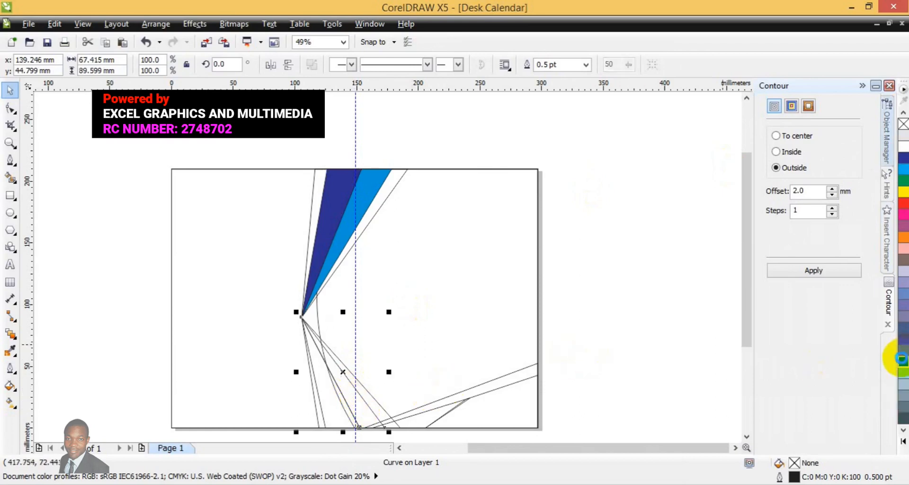
click(903, 362)
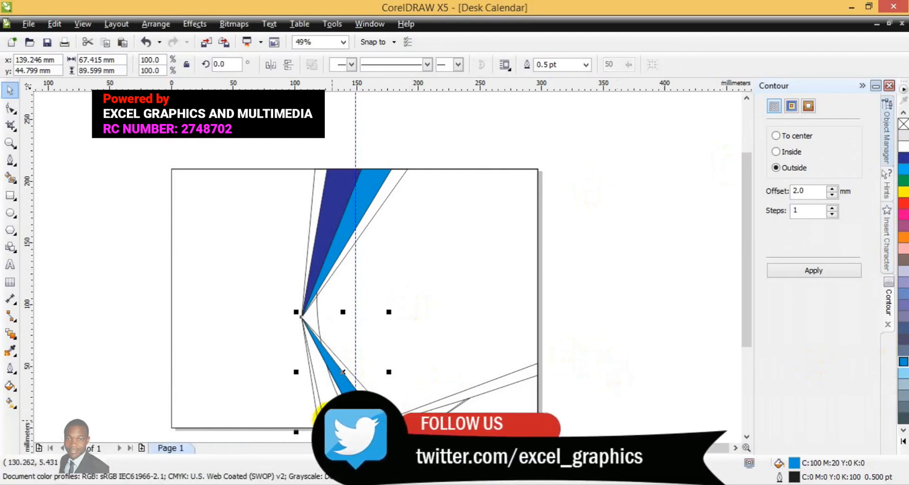
click(332, 421)
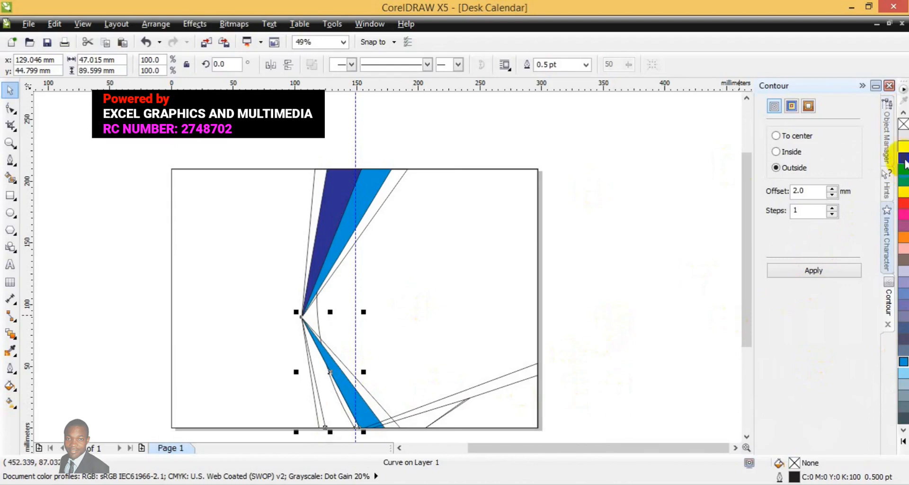
click(630, 239)
- Fill the 67 × 90 mm lower triangle with dark blue C100 M100 Y0 K0 and the 47 × 90 mm one with light blue C100 M20 Y0 K0
click(343, 386)
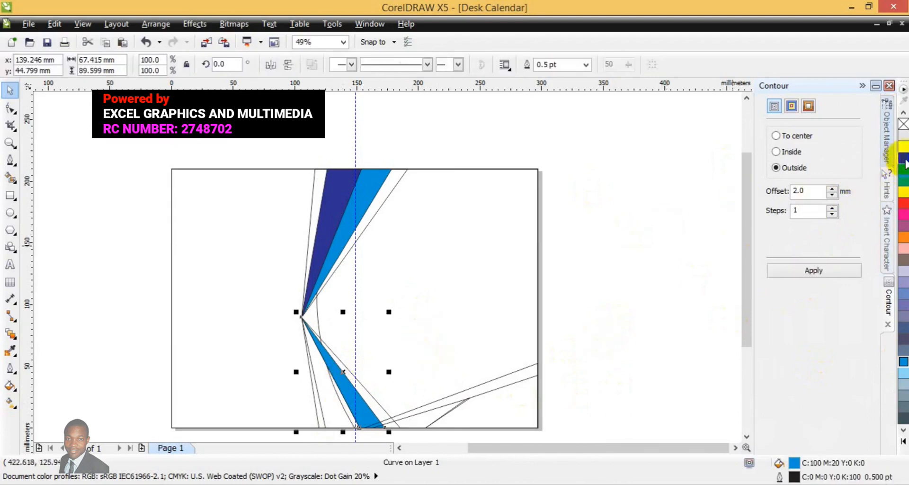
click(903, 159)
click(322, 392)
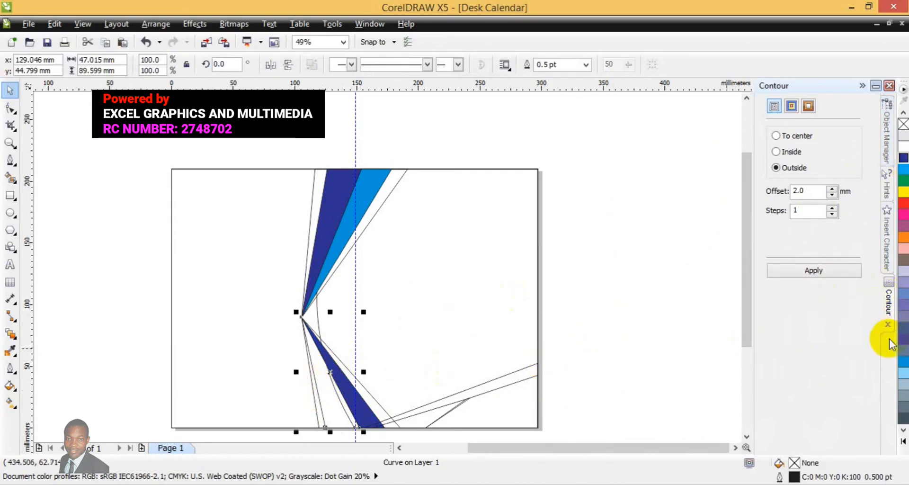
click(904, 363)
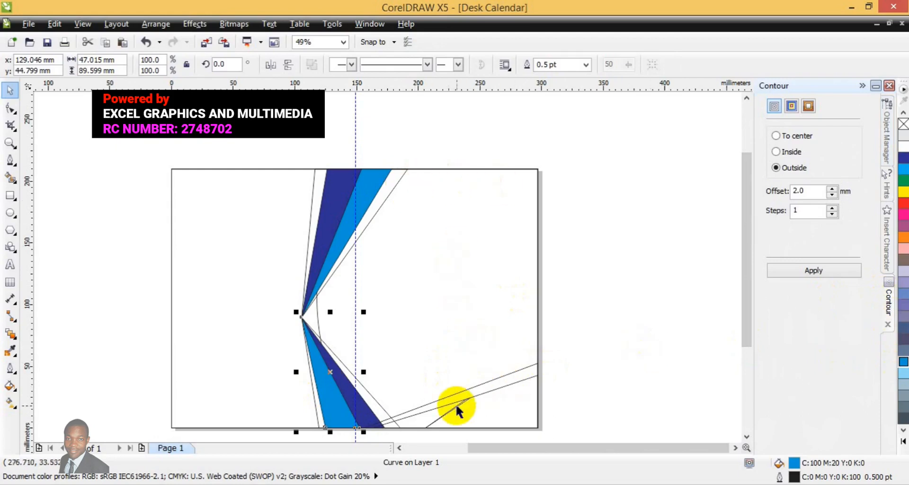
- Fill the 79 × 24 mm bottom-edge triangle with light blue C100 M20 and the four-sided shape in the page's lower-right corner with dark blue C100 M100
click(435, 415)
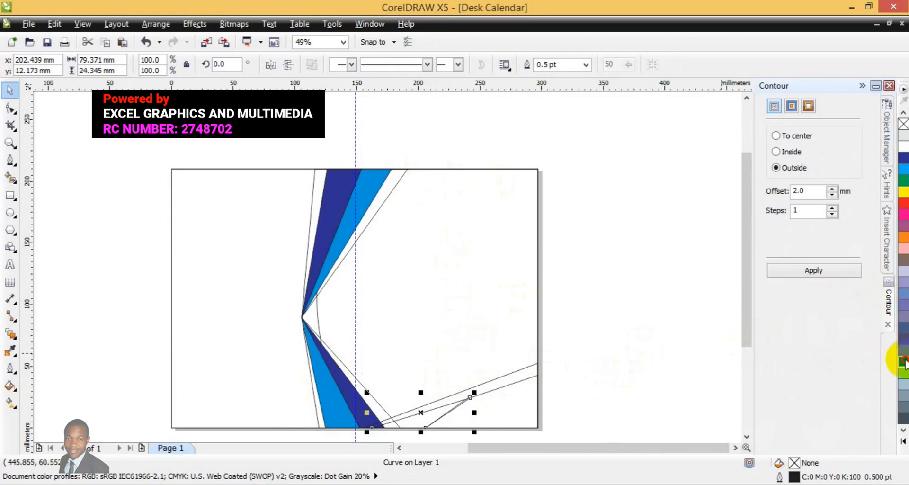
click(904, 362)
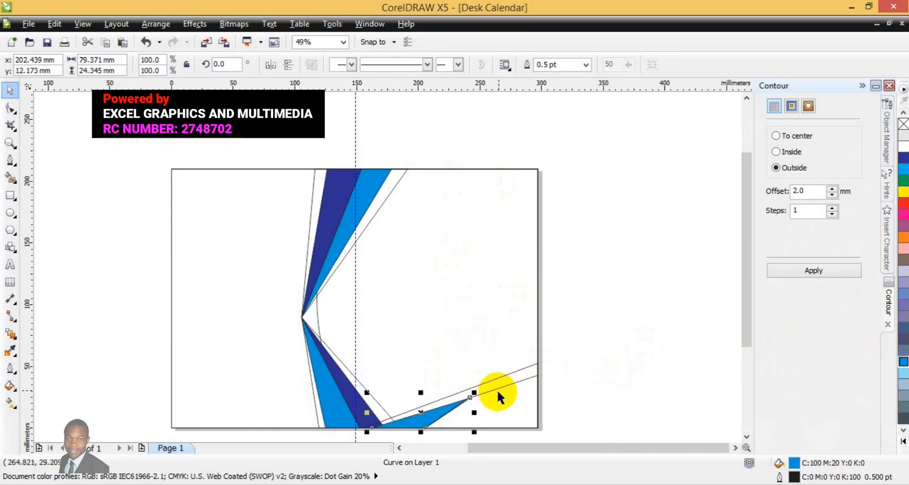
click(514, 382)
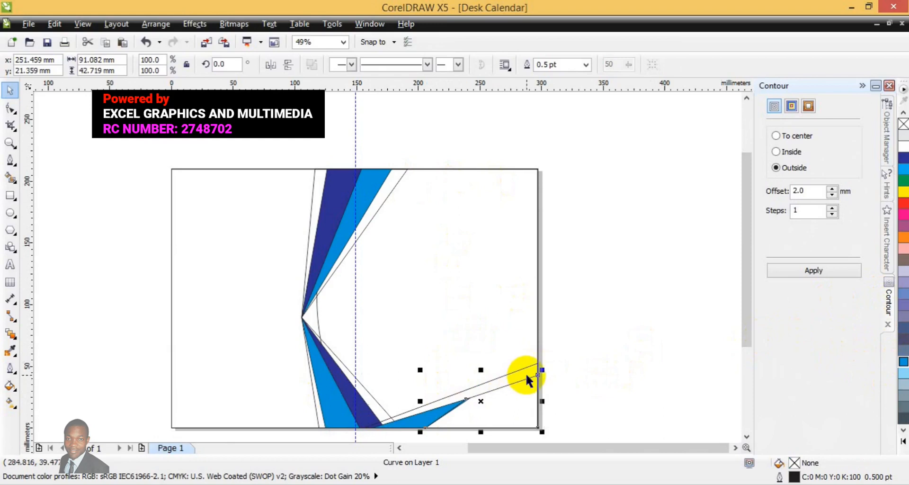
click(520, 415)
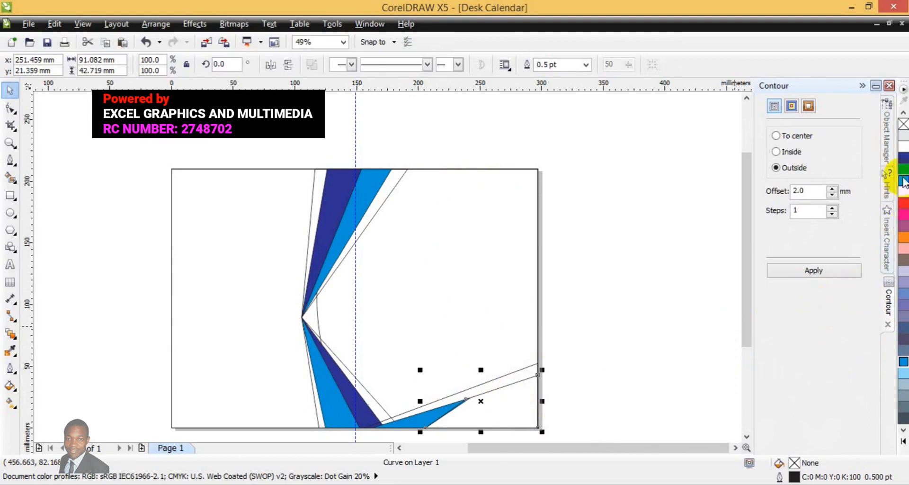
click(902, 158)
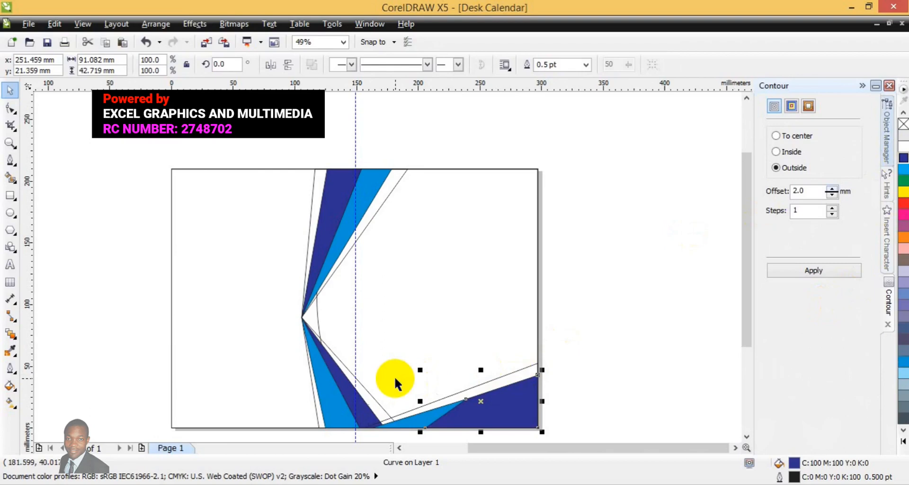
- Fill the 141 × 52 mm triangle behind the lower-right corner shapes with black C0 M0 Y0 K100
click(463, 394)
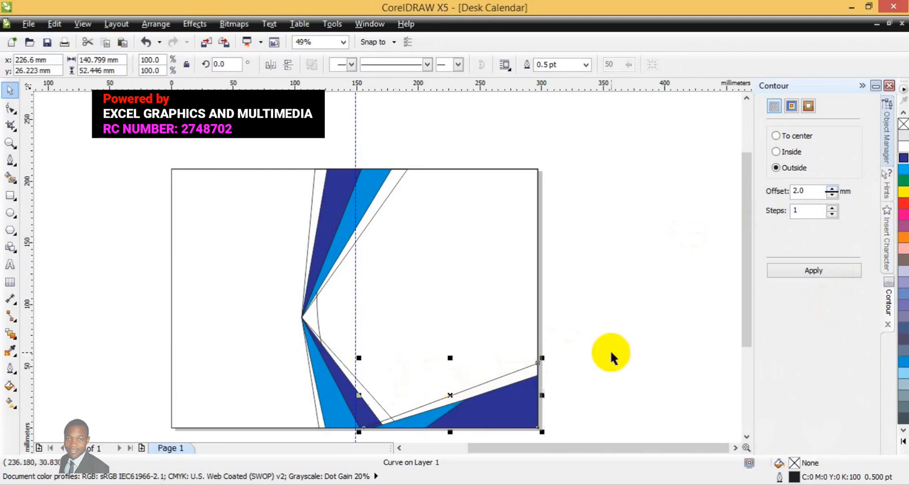
click(902, 111)
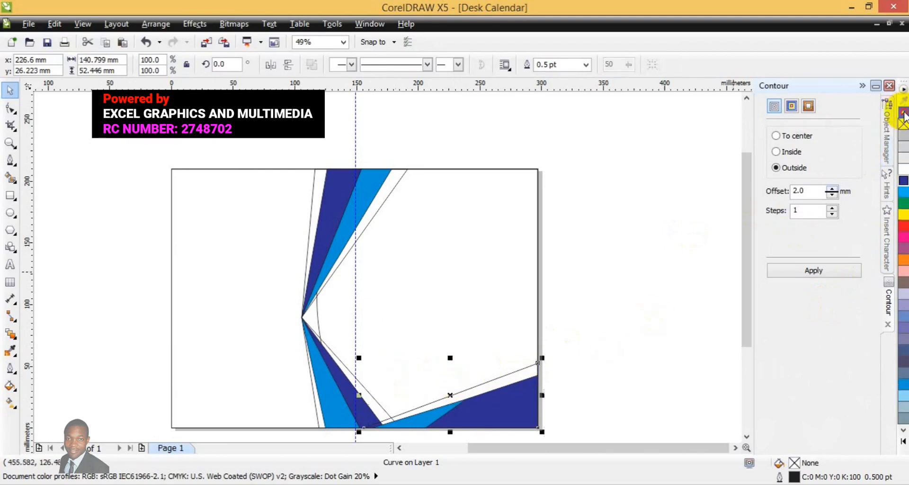
double_click(905, 113)
click(905, 114)
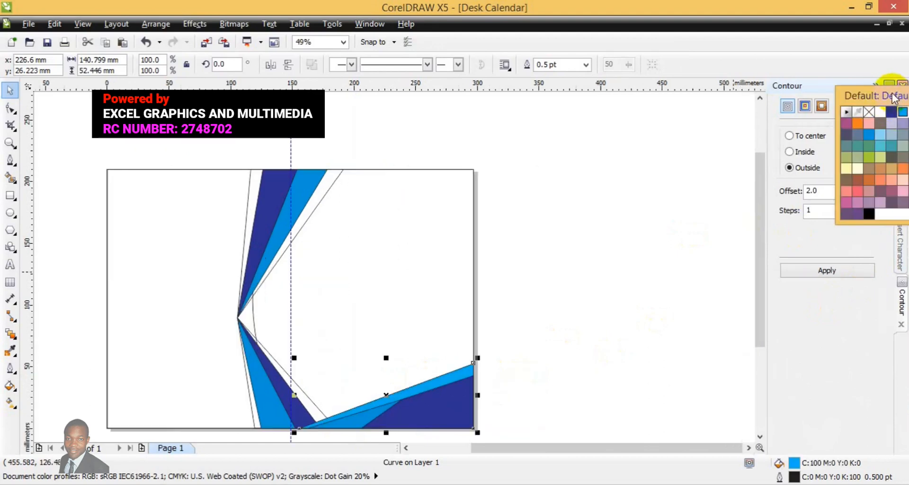
drag(891, 100, 903, 121)
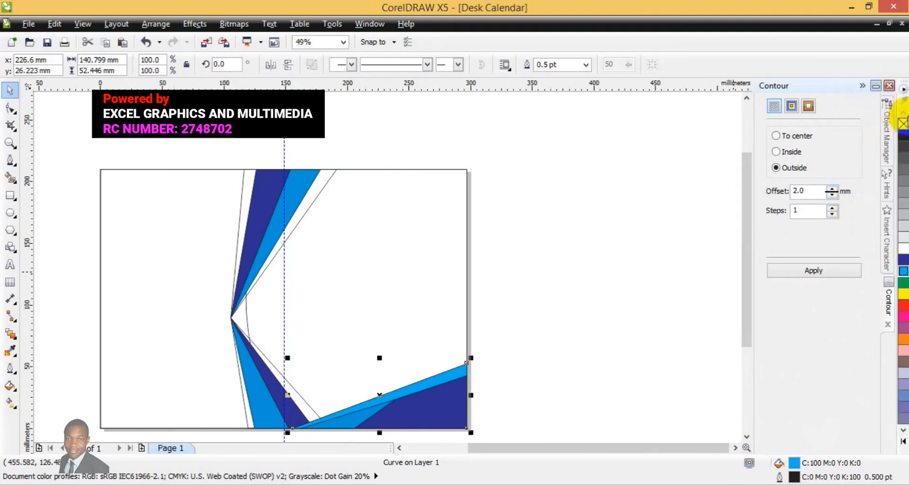
click(904, 137)
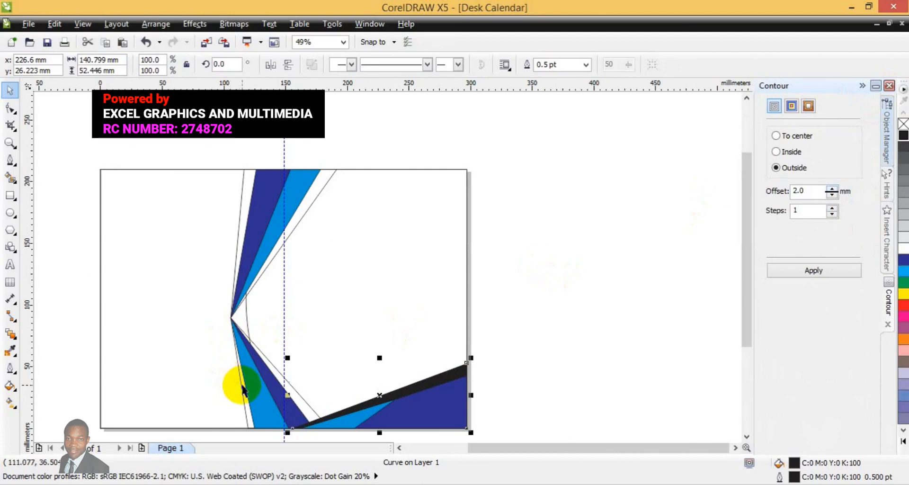
- Fill the 80 × 90 mm lower outer triangle and the 86 × 120 mm upper outer triangle with black C0 M0 Y0 K100
click(241, 387)
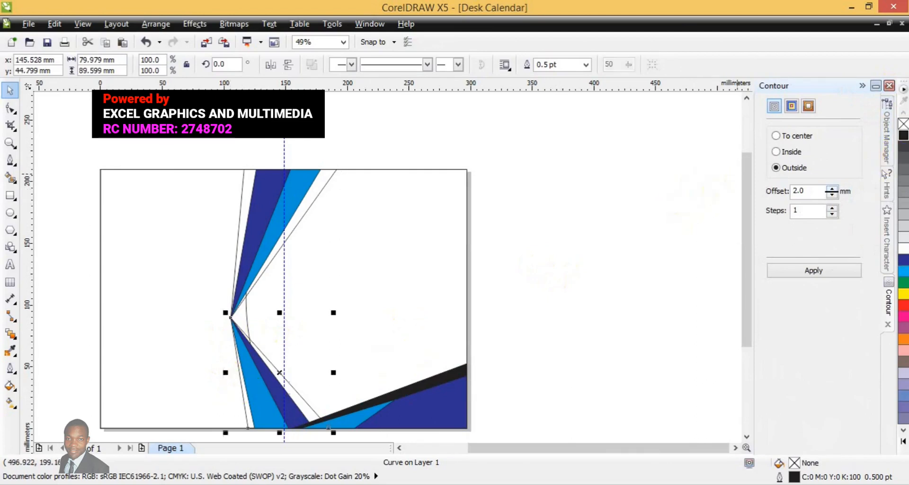
click(904, 137)
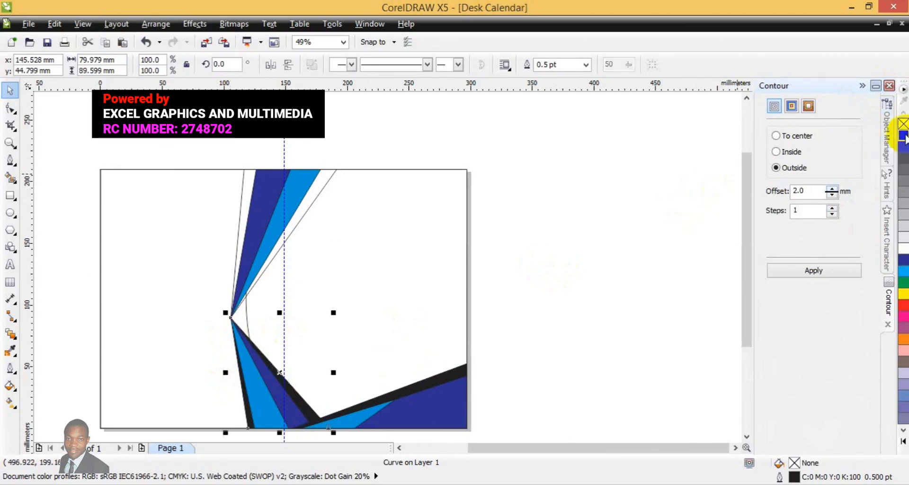
click(309, 196)
click(903, 126)
click(905, 137)
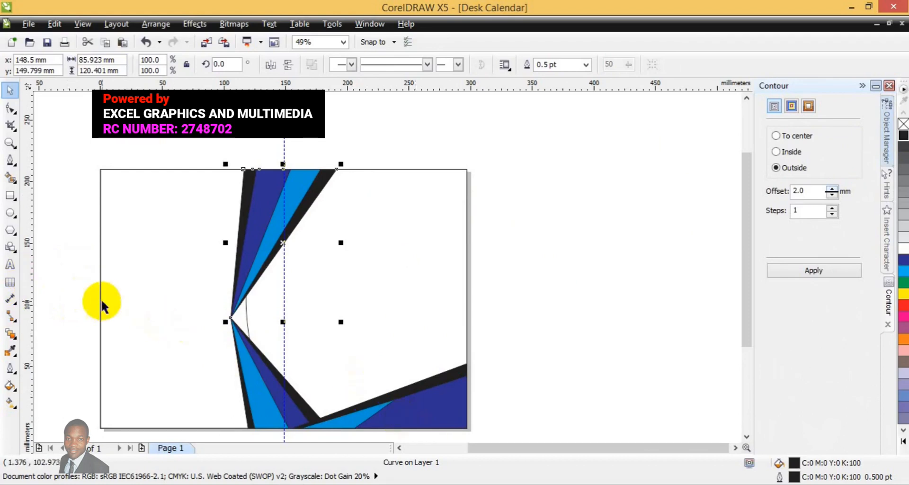
- Draw a Pen tool triangle about 50 × 10 mm on the page's bottom edge over the dark blue corner shape and fill it with black K100
click(10, 160)
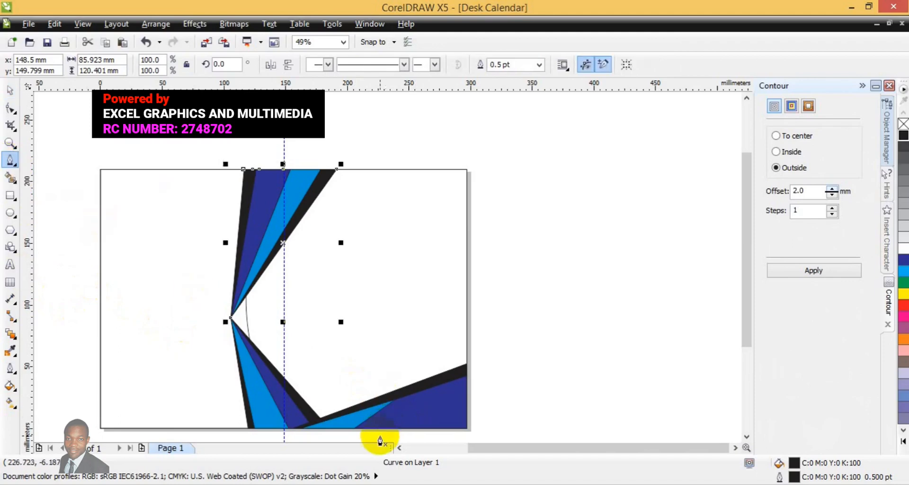
click(381, 428)
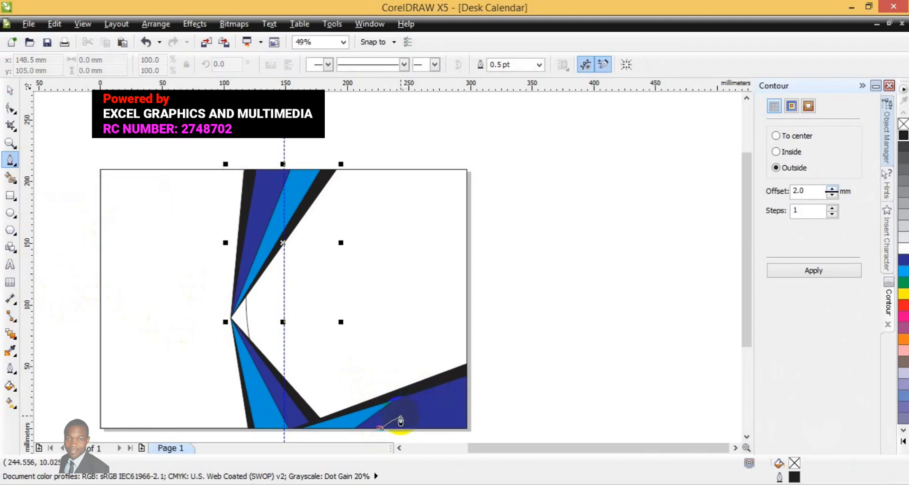
click(401, 416)
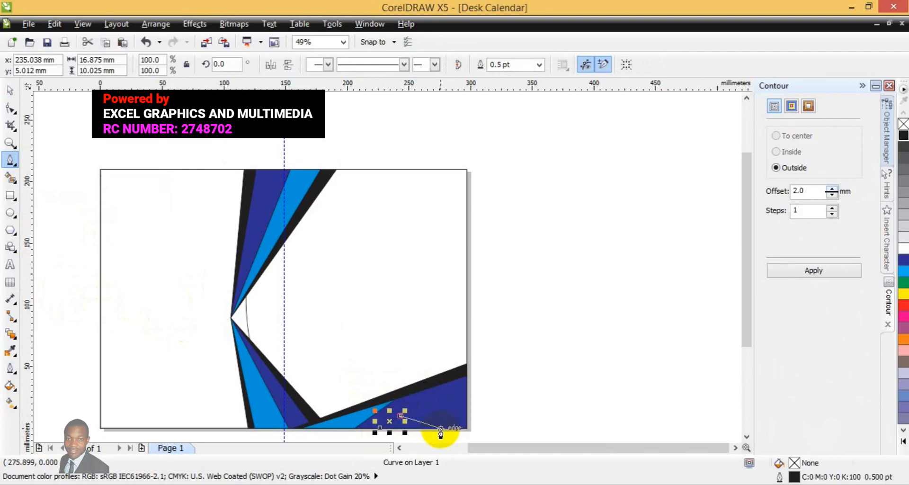
click(442, 428)
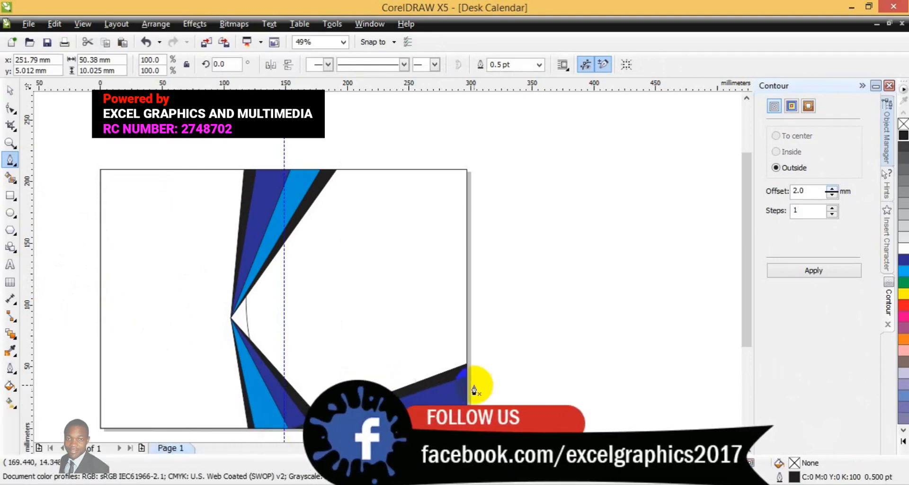
click(903, 136)
click(903, 138)
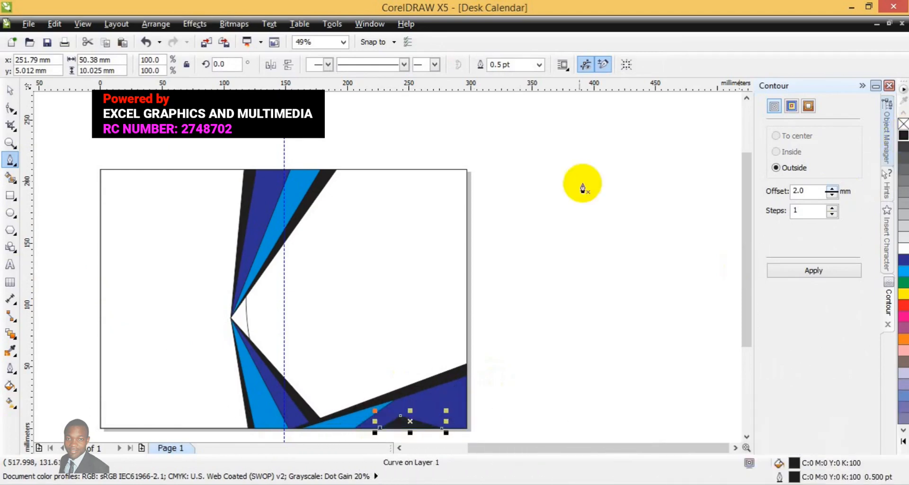
- Delete the vertical guideline running through the middle of the page
click(11, 90)
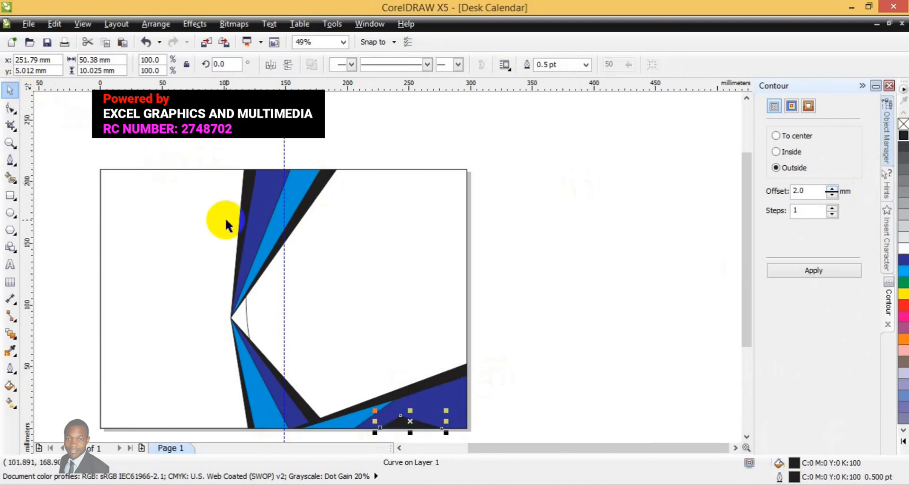
click(285, 306)
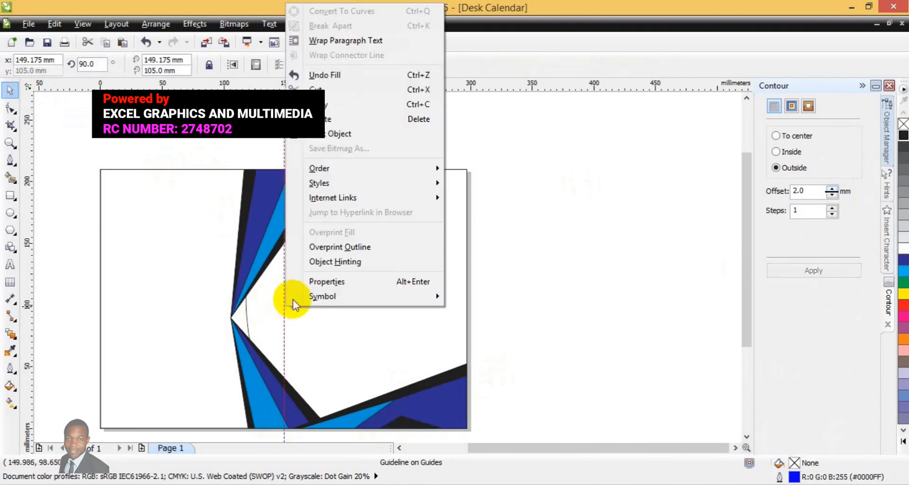
click(334, 118)
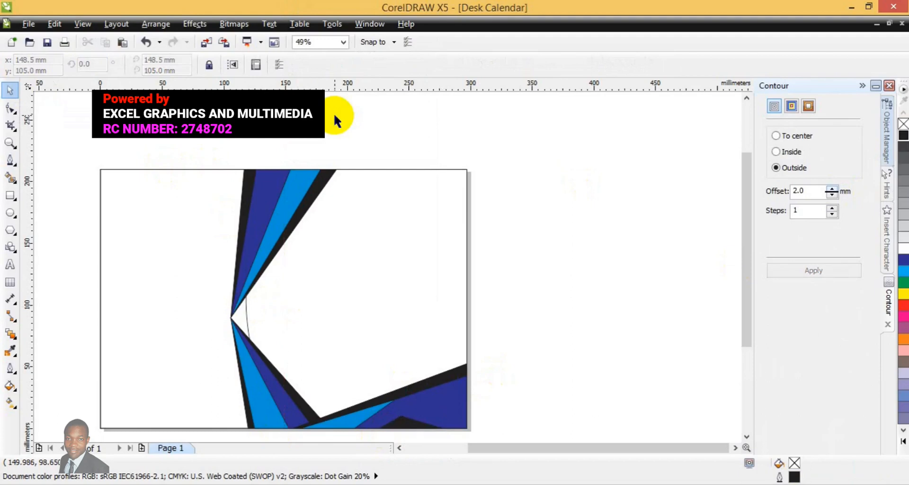
- Import the picture doctor-2761701_960_720 from the FREE STOCK PHOTO folder on the desktop
click(208, 46)
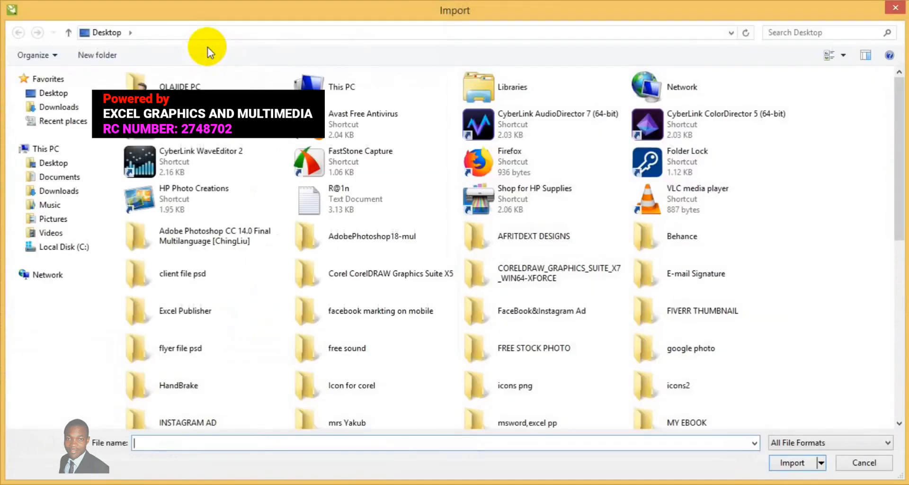
double_click(494, 352)
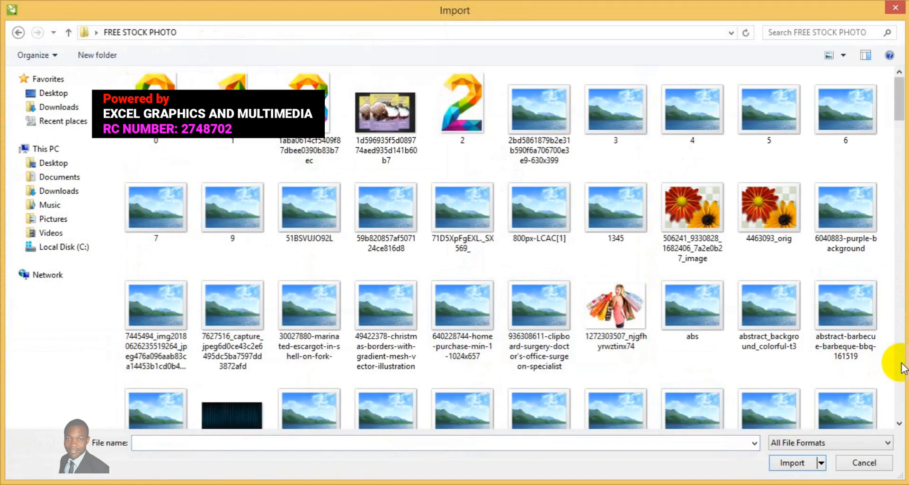
drag(901, 101, 902, 198)
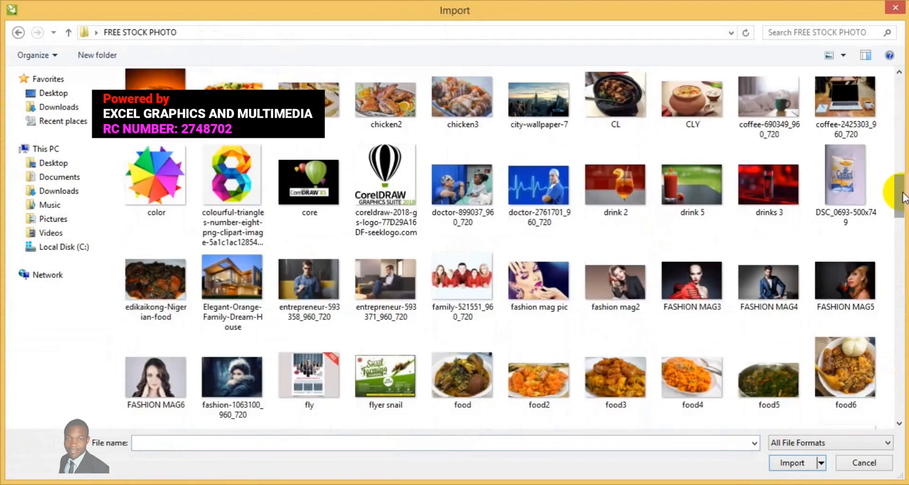
click(527, 185)
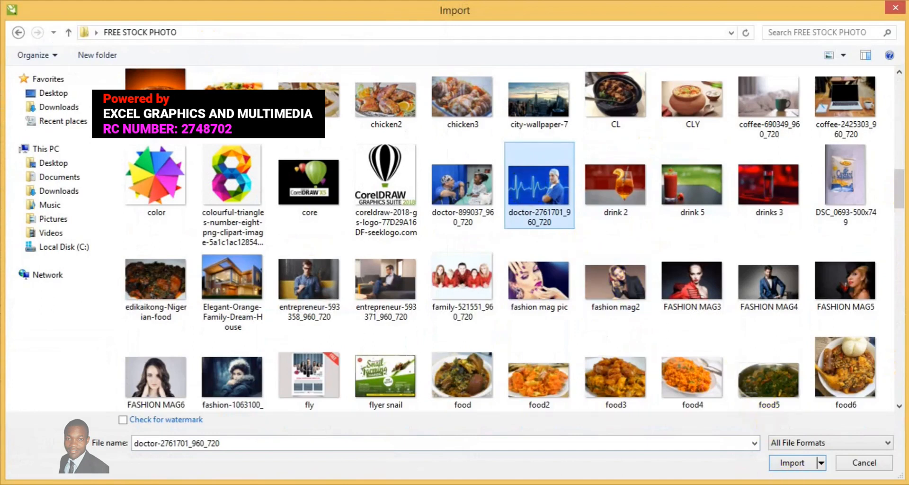
click(790, 463)
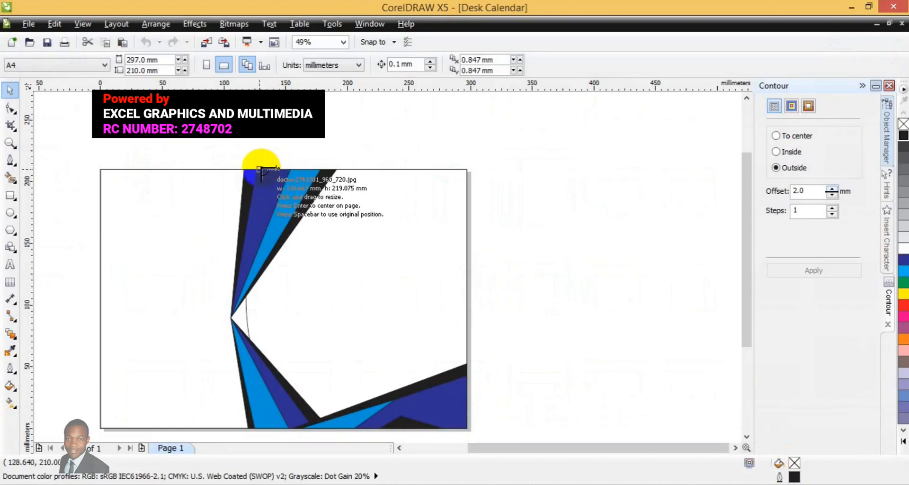
- Place the doctor photo at about 255 × 165 mm and move it across the page's right edge, centred near x 381, y 86 mm
drag(251, 170, 583, 436)
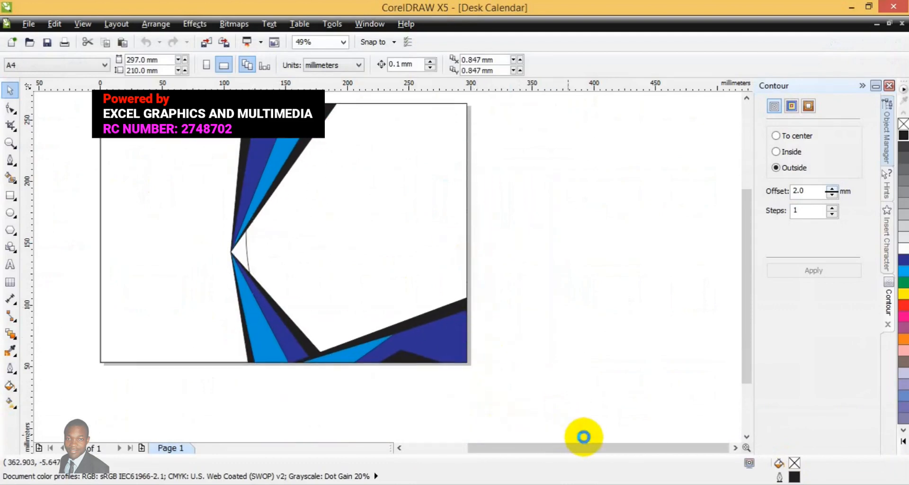
drag(475, 238, 435, 238)
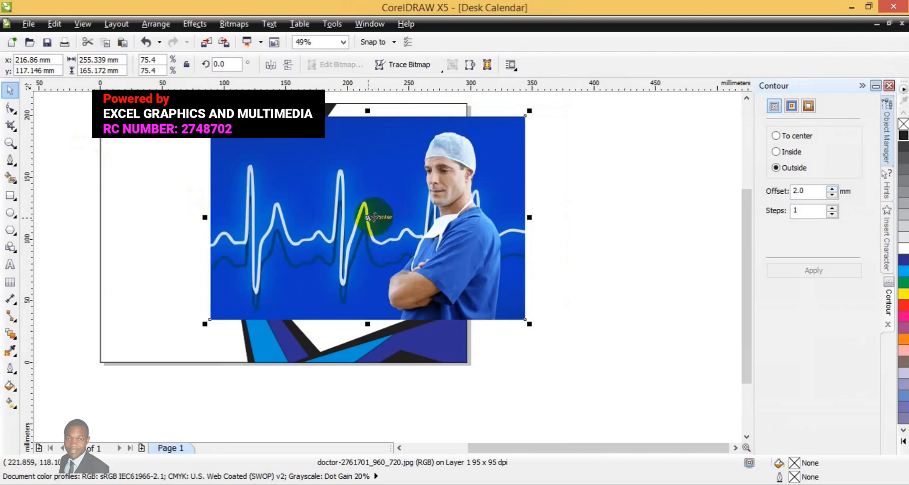
drag(373, 217, 571, 255)
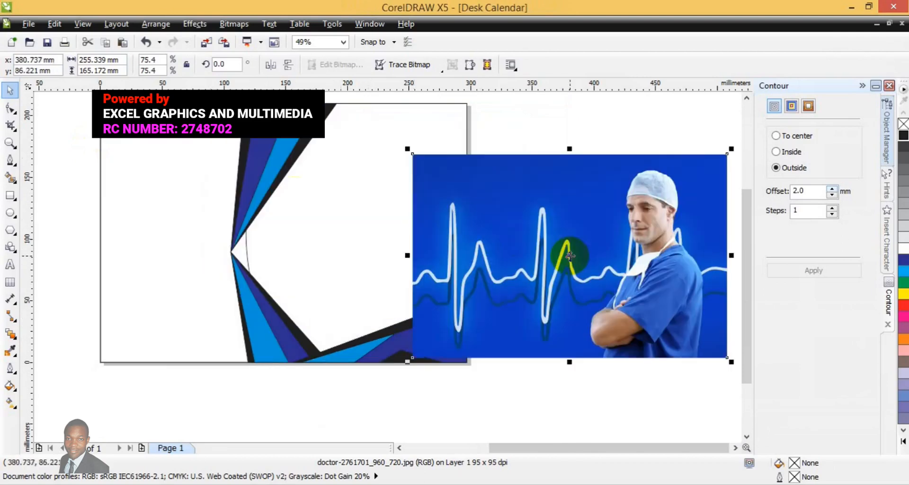
- PowerClip the doctor photo inside the curved panel on the page's right half
click(150, 26)
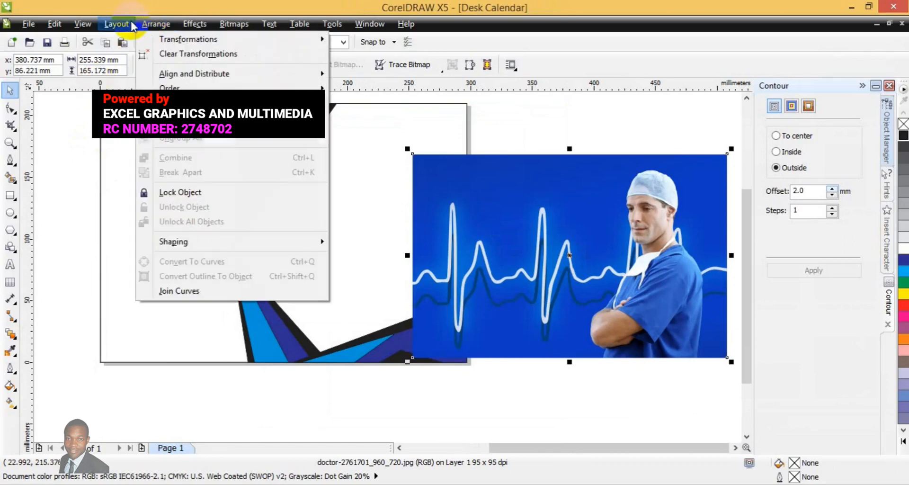
mouse_move(188, 31)
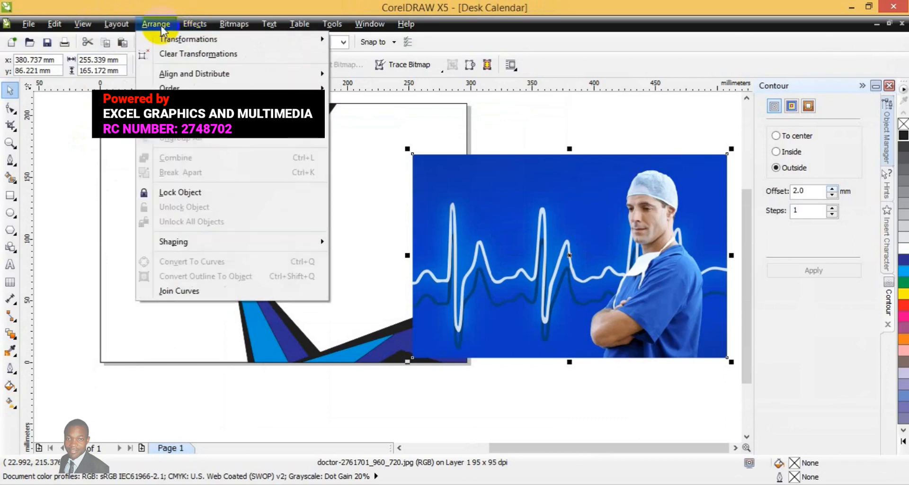
mouse_move(122, 30)
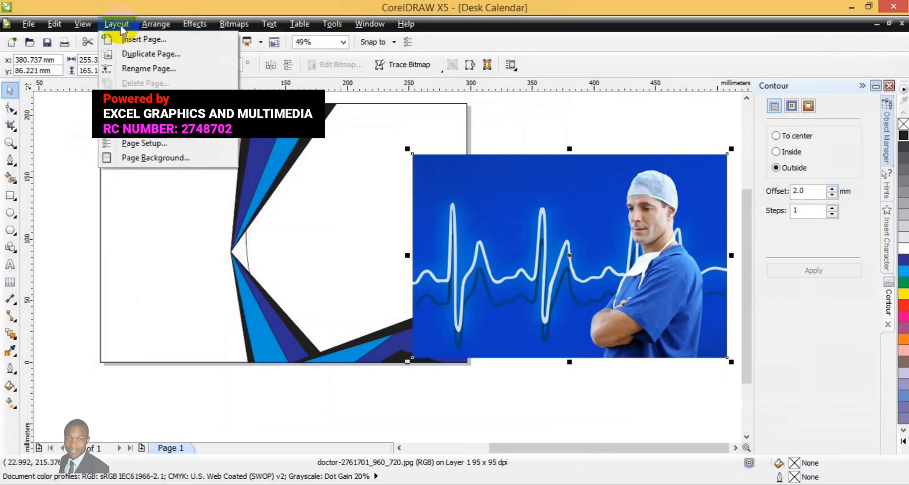
mouse_move(92, 27)
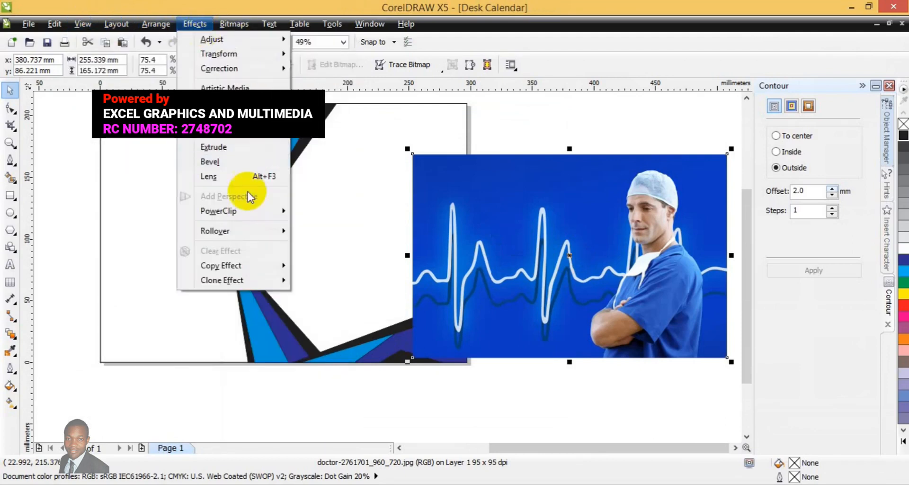
mouse_move(246, 212)
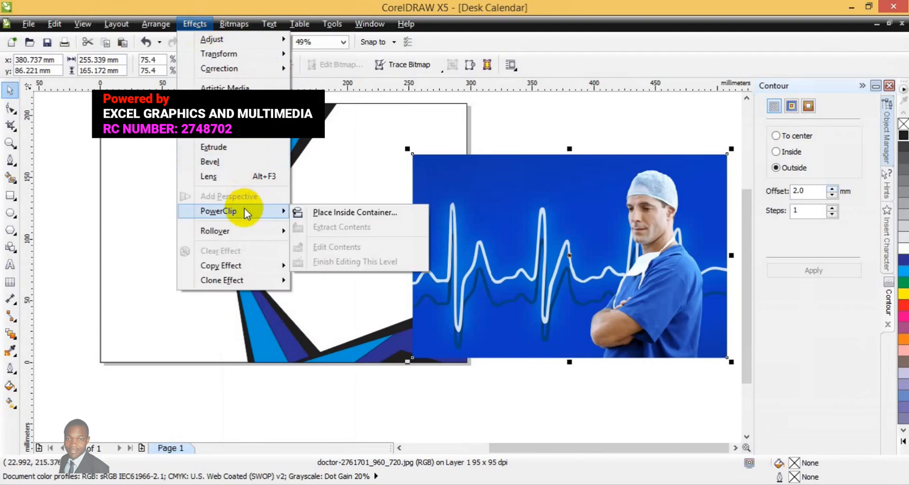
click(343, 213)
click(261, 244)
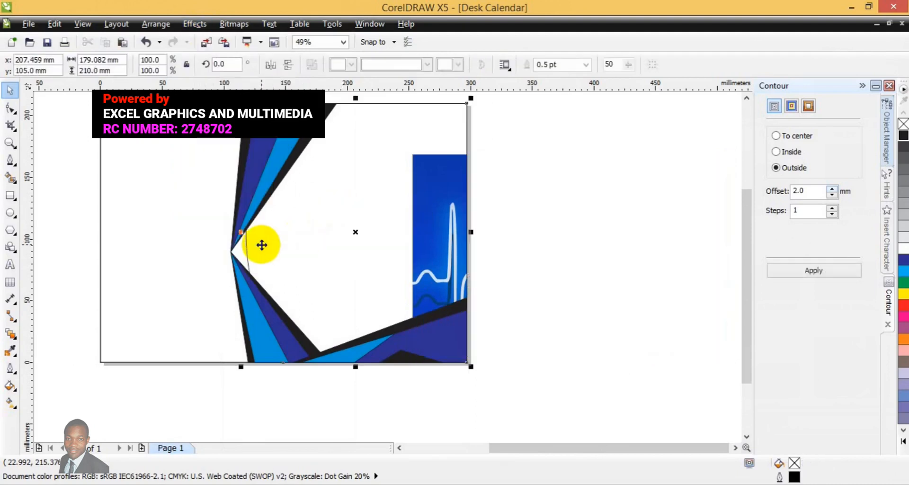
- Edit the PowerClip contents: centre the doctor photo near x 169, y 114 mm, stretch its height to about 198 mm, and finish editing
right_click(360, 290)
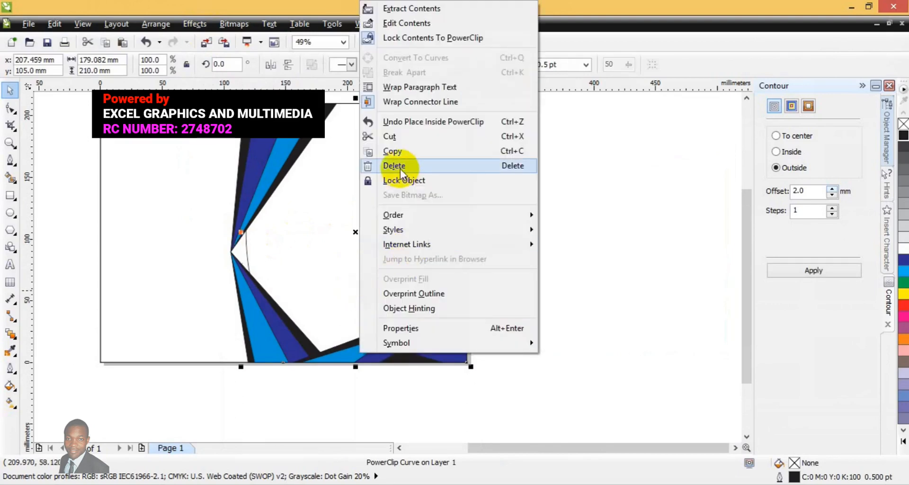
click(424, 24)
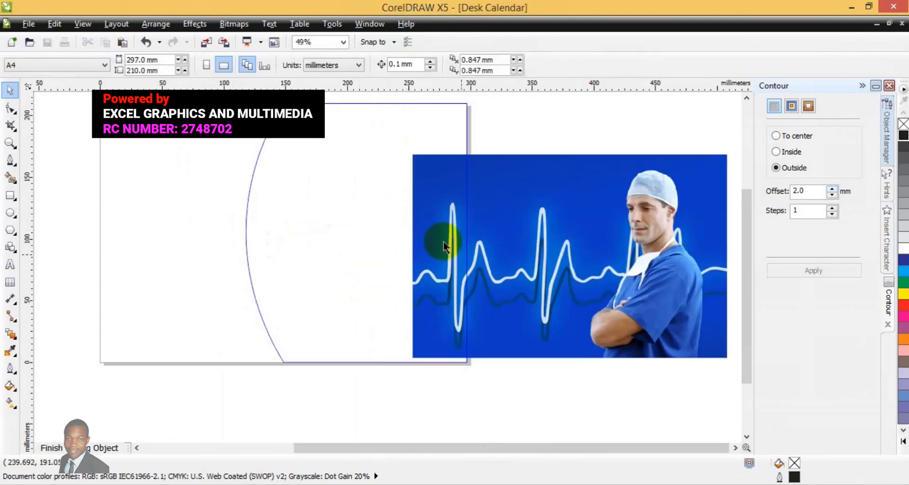
drag(562, 293, 301, 254)
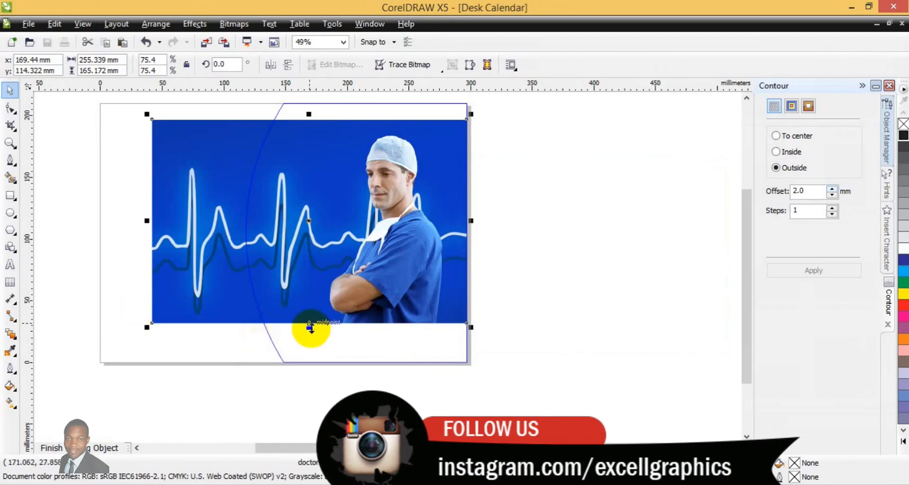
drag(310, 327, 310, 348)
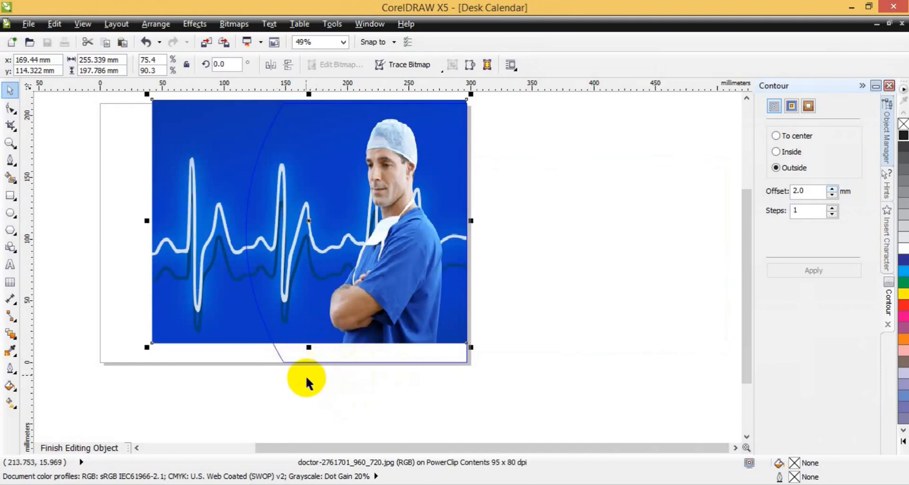
right_click(352, 246)
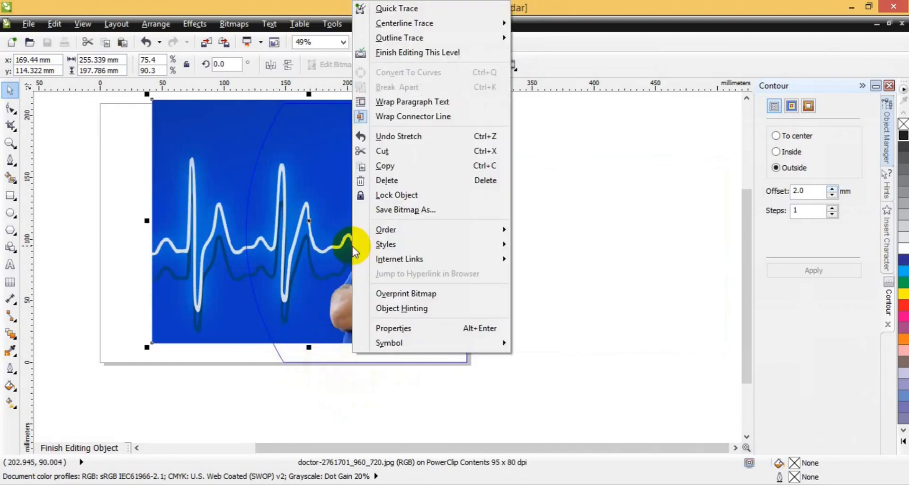
click(420, 53)
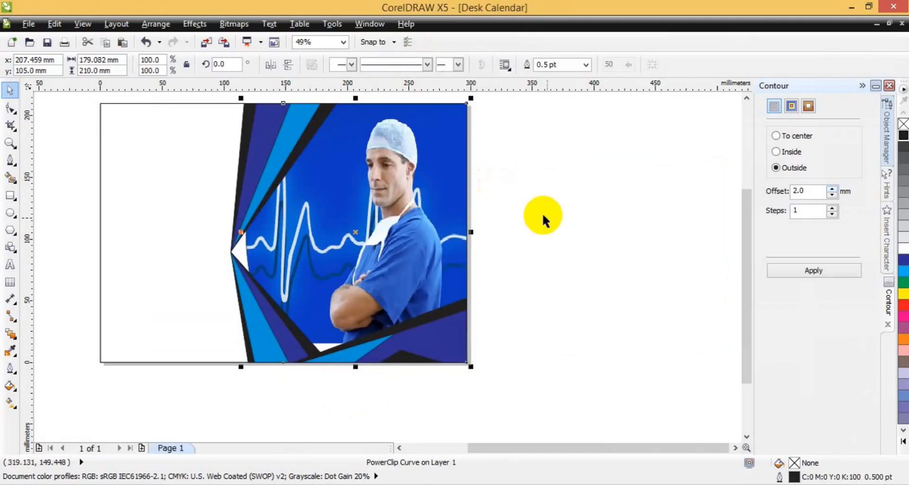
click(544, 282)
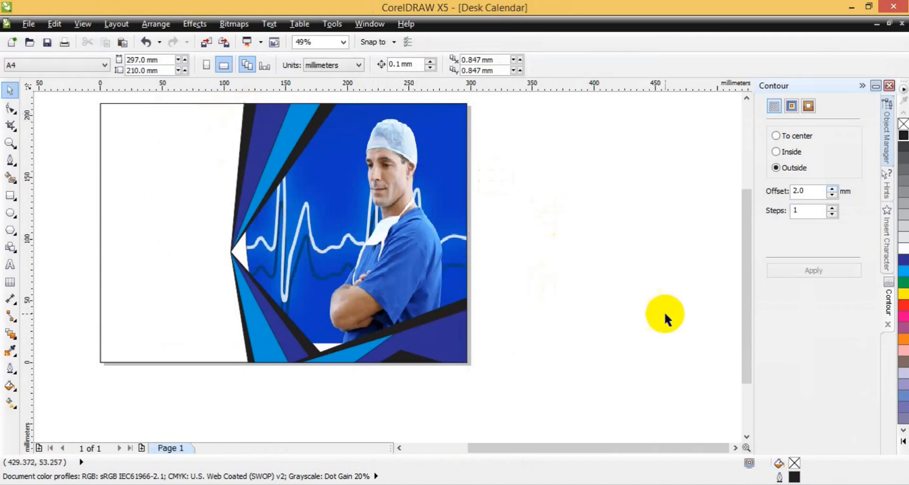
- Remove the outlines from all the triangular accent shapes and the curved photo panel together
click(399, 448)
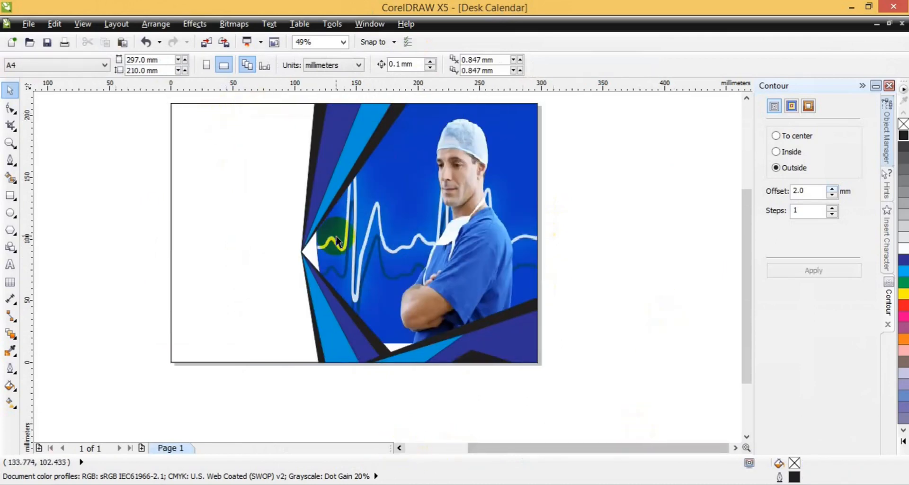
click(747, 98)
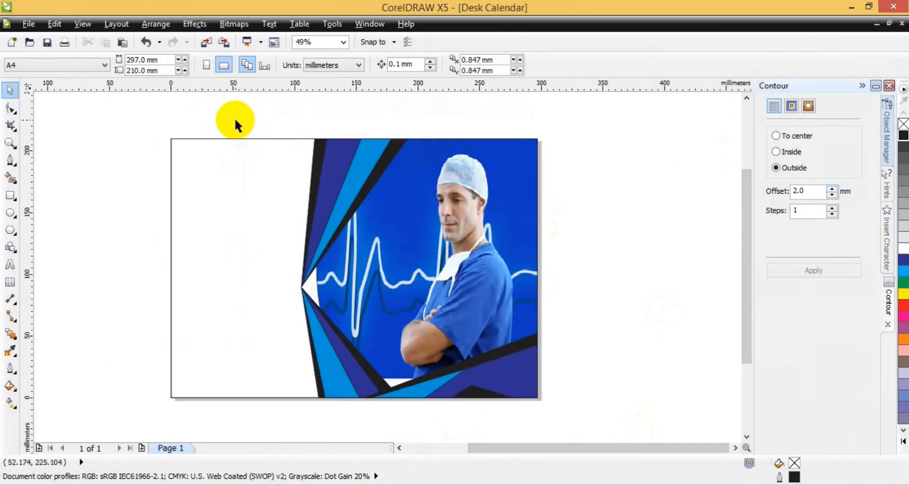
drag(235, 120, 540, 415)
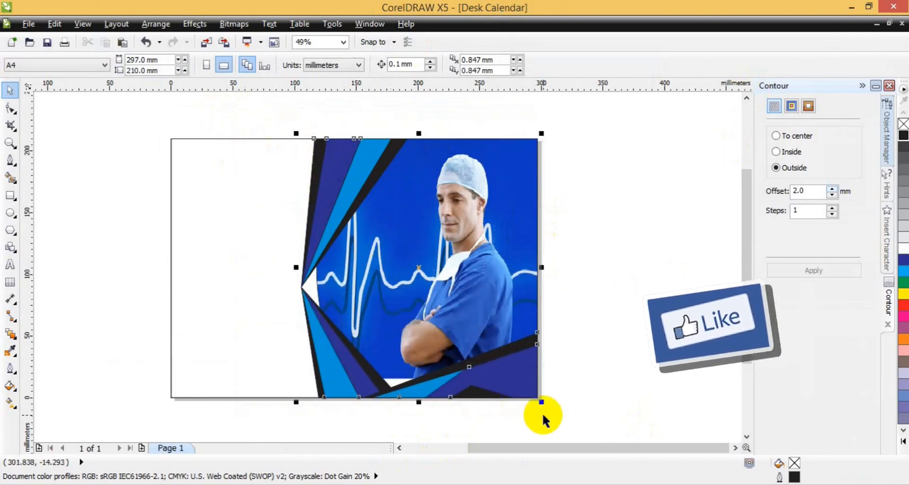
right_click(904, 127)
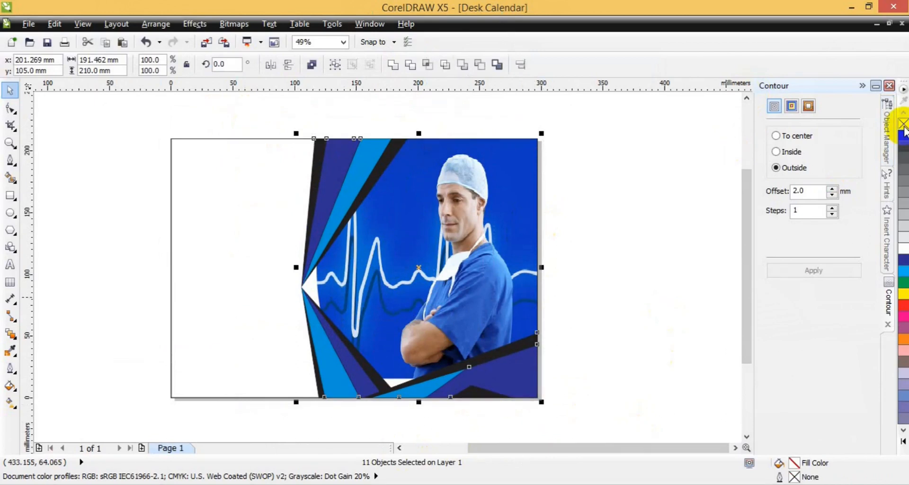
click(606, 138)
click(399, 449)
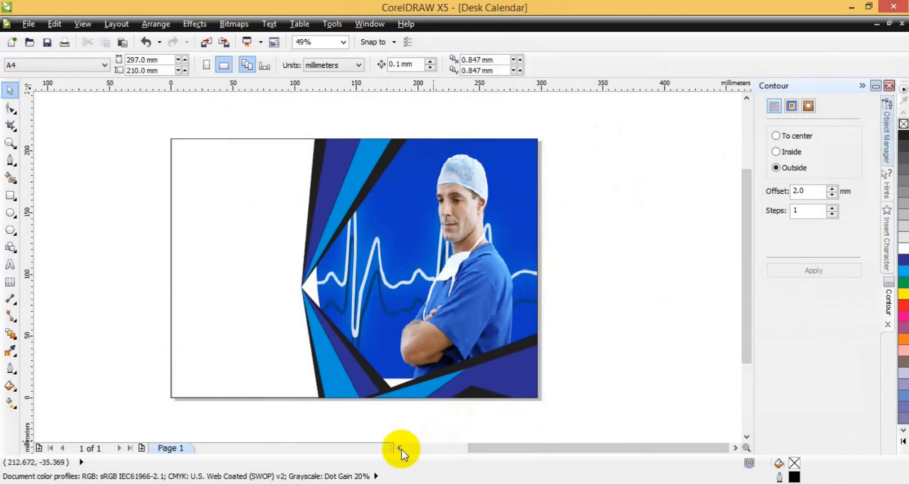